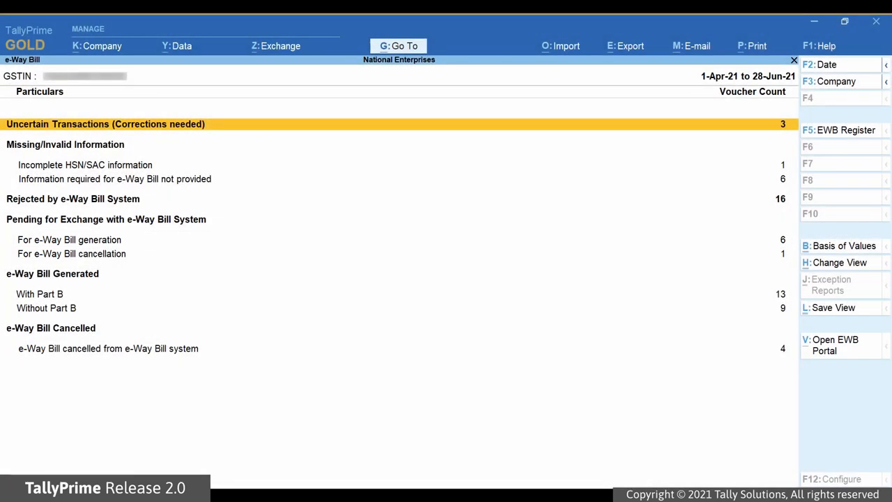
# Move to the pending e-Way Bill generation row of the e-Way Bill report
pyautogui.press('Down')
pyautogui.press('Down')
pyautogui.press('Down')
pyautogui.press('Down')
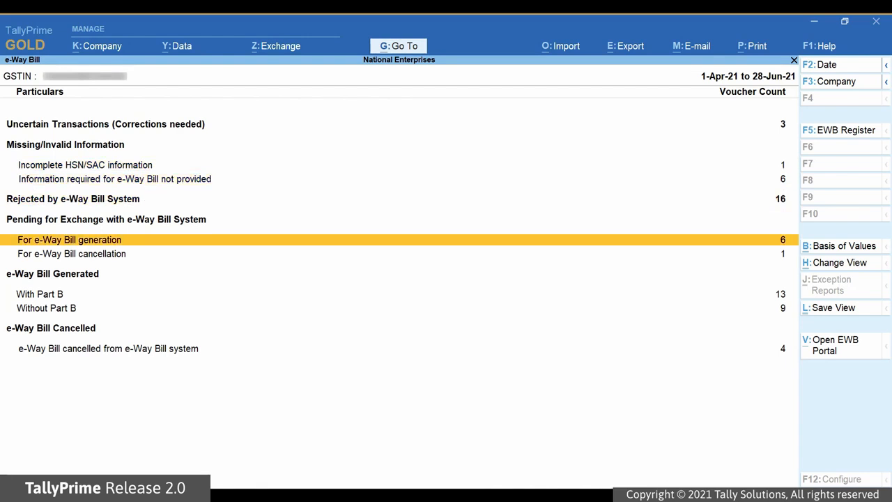
# Select Kanti Hardwares voucher 77 in the pending-generation list and request its latest e-Way Bill info
pyautogui.press('Return')
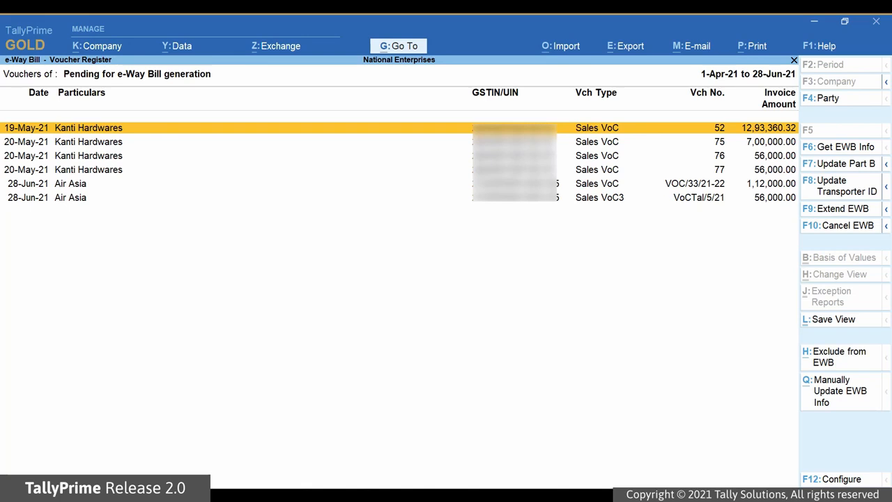
pyautogui.press('Down')
pyautogui.press('Down')
pyautogui.press('Down')
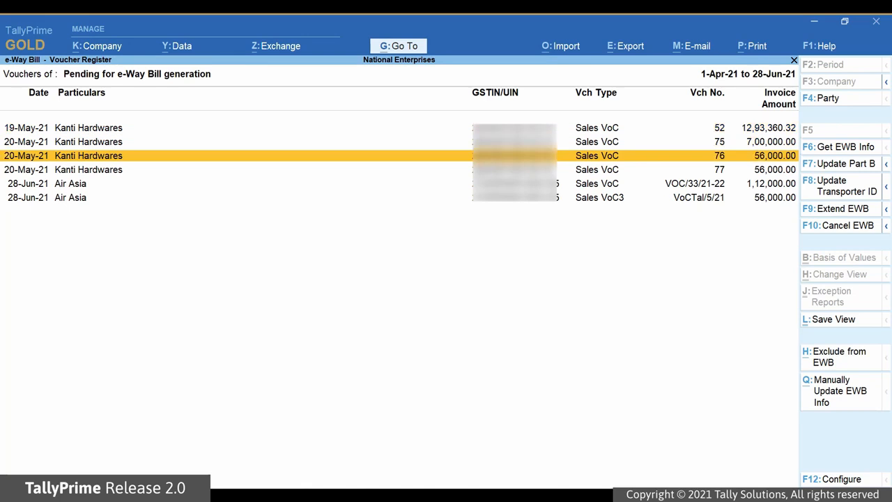
pyautogui.press('space')
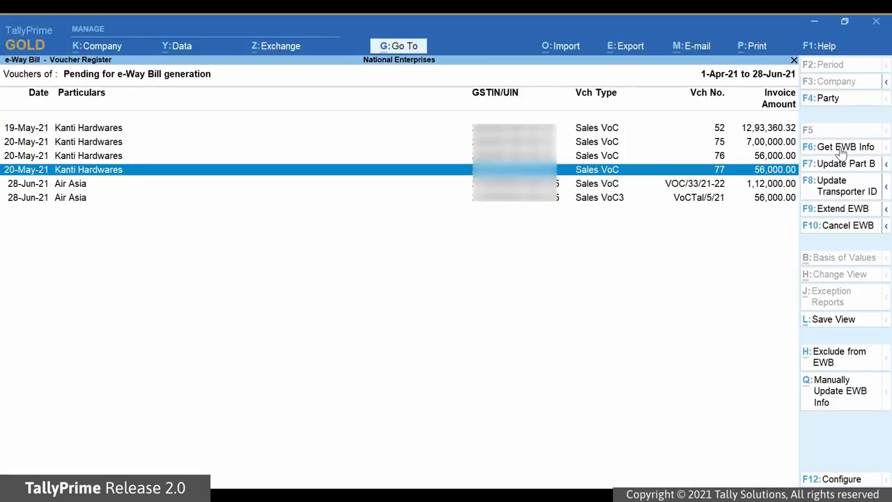
pyautogui.click(843, 147)
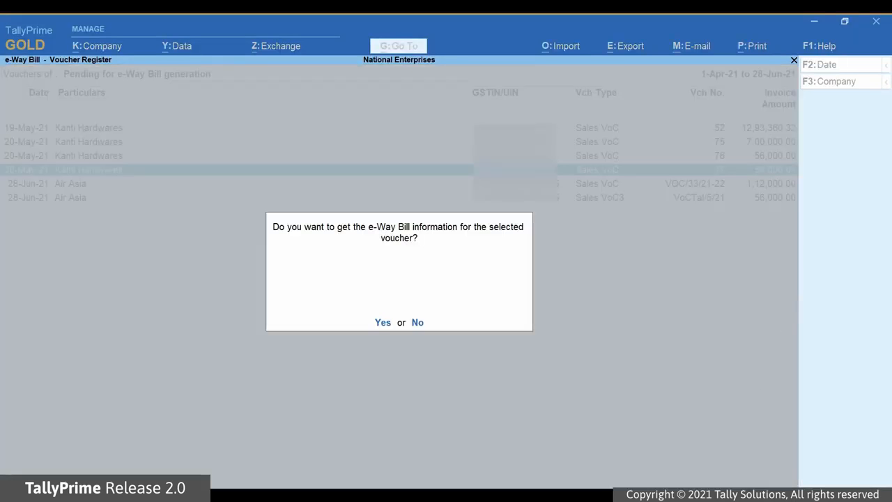
pyautogui.press('y')
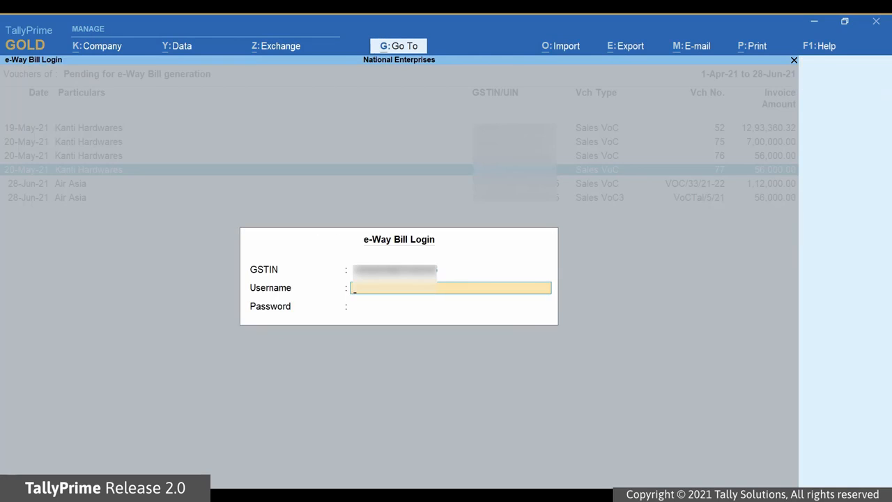
# Log in to the e-Way Bill system with the username and password, then close the Exchange Summary
pyautogui.write('nationalente')
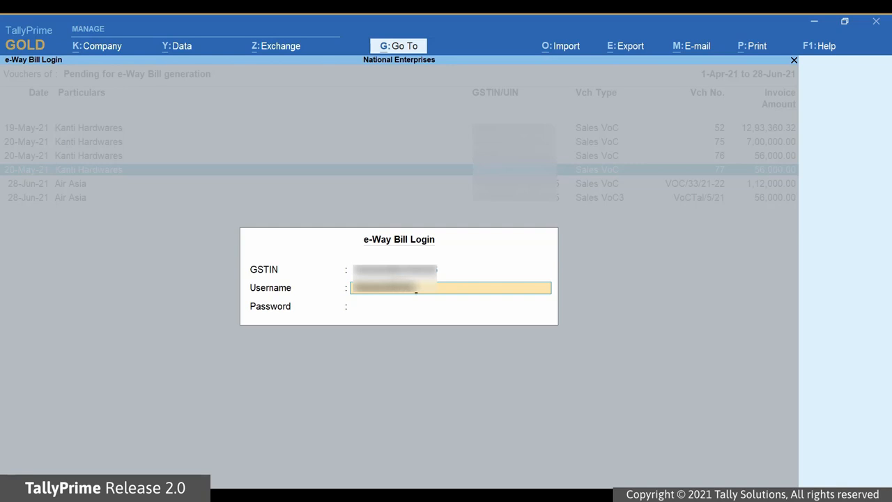
pyautogui.write('rpr')
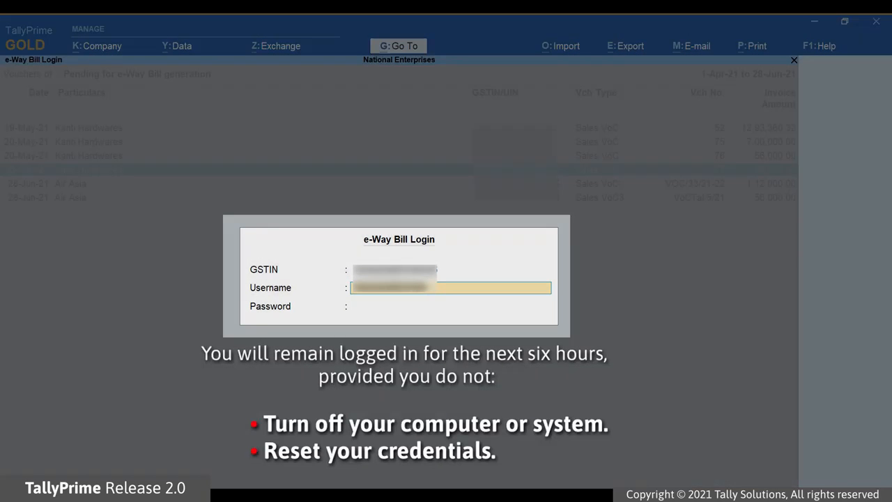
pyautogui.press('Return')
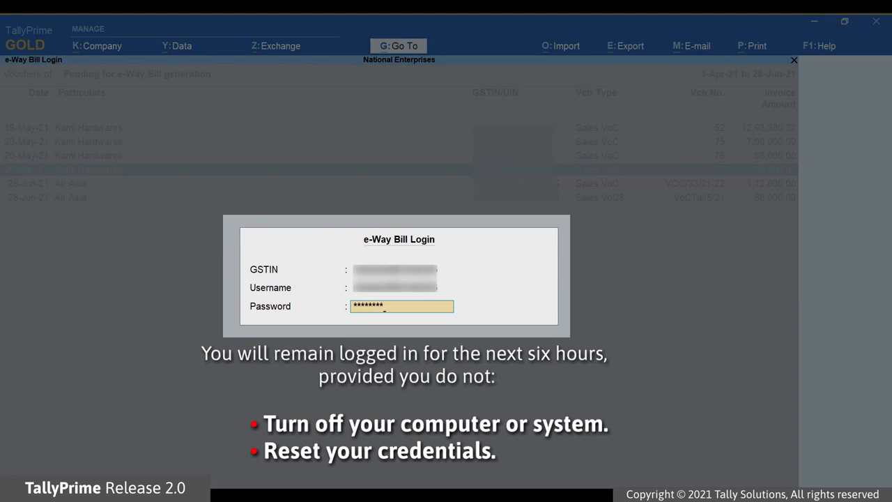
pyautogui.press('Return')
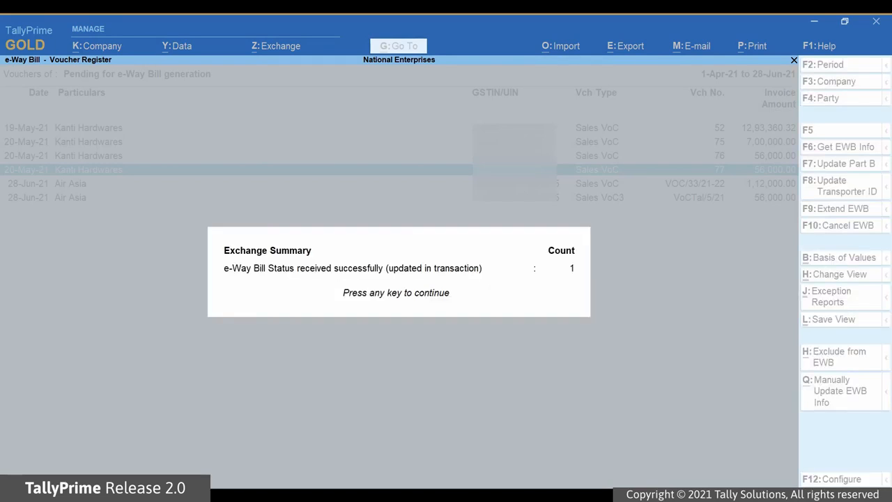
pyautogui.press('Return')
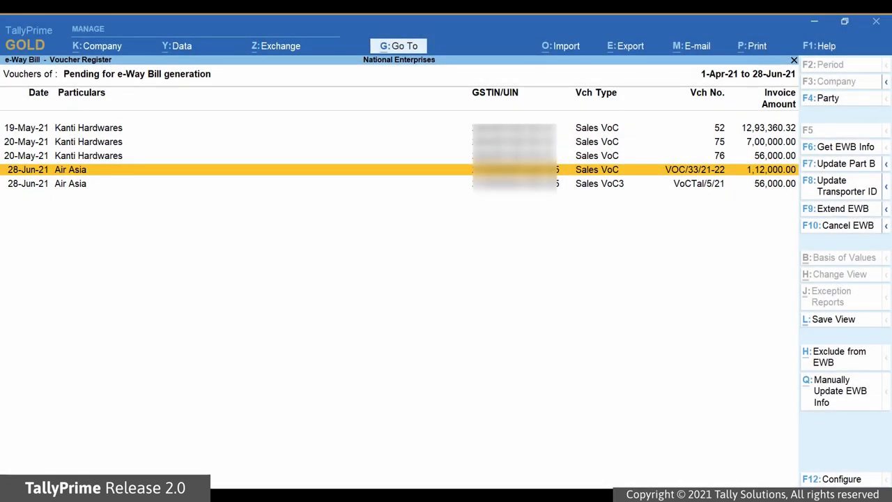
# Check voucher 77 under Without Part B, then open the Rejected by e-Way Bill System register
pyautogui.press('Escape')
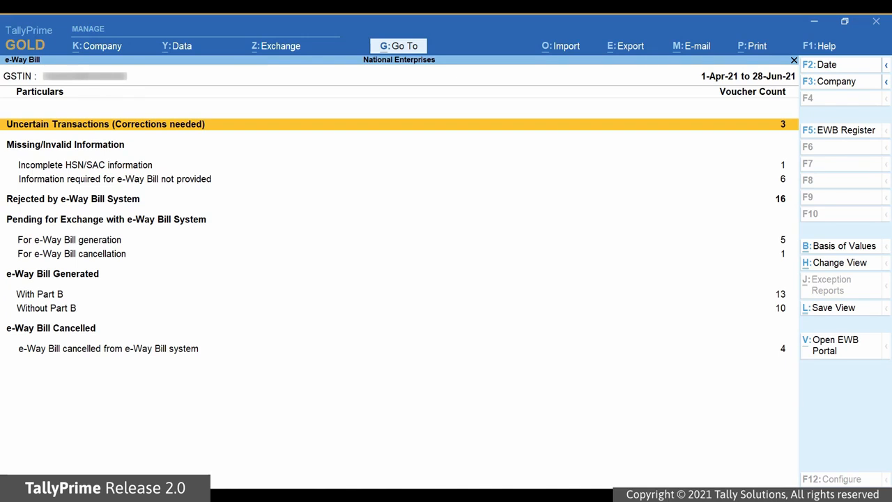
pyautogui.press('Down')
pyautogui.press('Down')
pyautogui.press('Down')
pyautogui.press('Down')
pyautogui.press('Down')
pyautogui.press('Down')
pyautogui.press('Down')
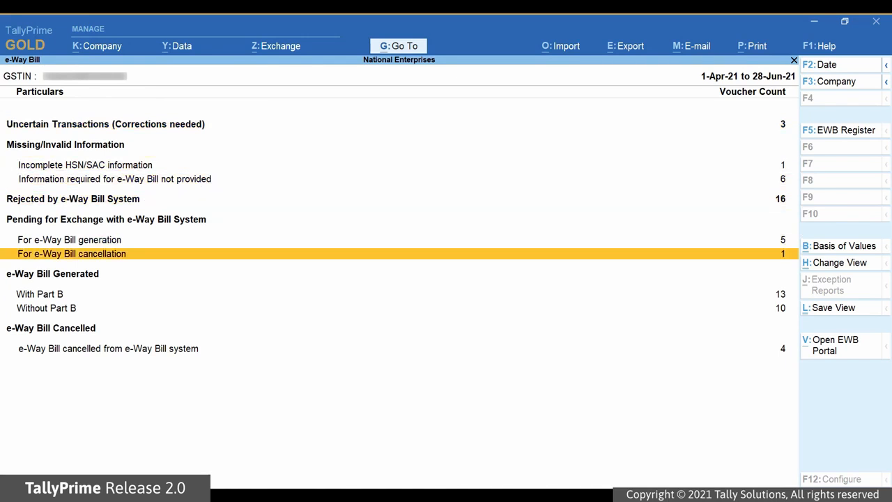
pyautogui.press('Return')
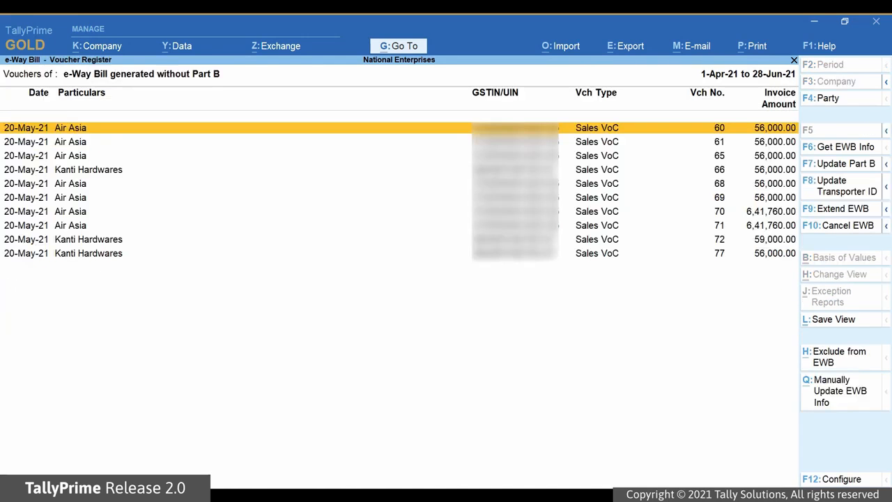
pyautogui.press('Down')
pyautogui.press('Down')
pyautogui.press('Down')
pyautogui.press('Down')
pyautogui.press('Down')
pyautogui.press('Down')
pyautogui.press('Down')
pyautogui.press('Down')
pyautogui.press('Down')
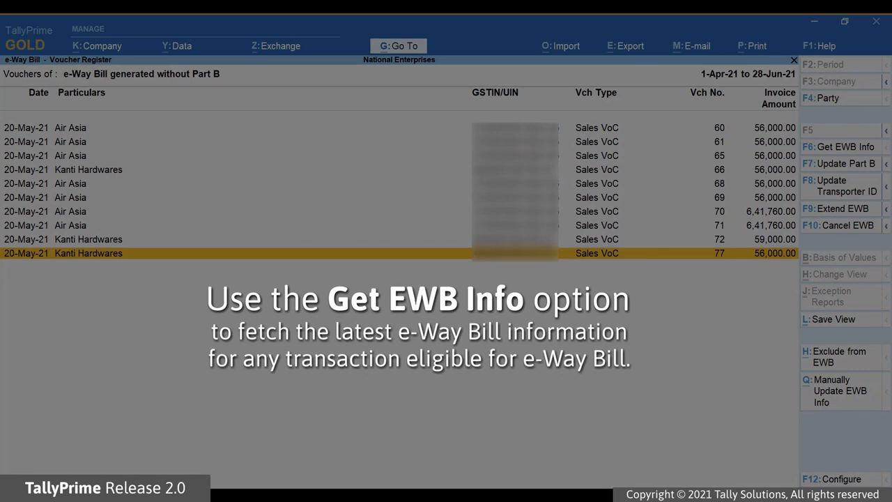
pyautogui.press('Escape')
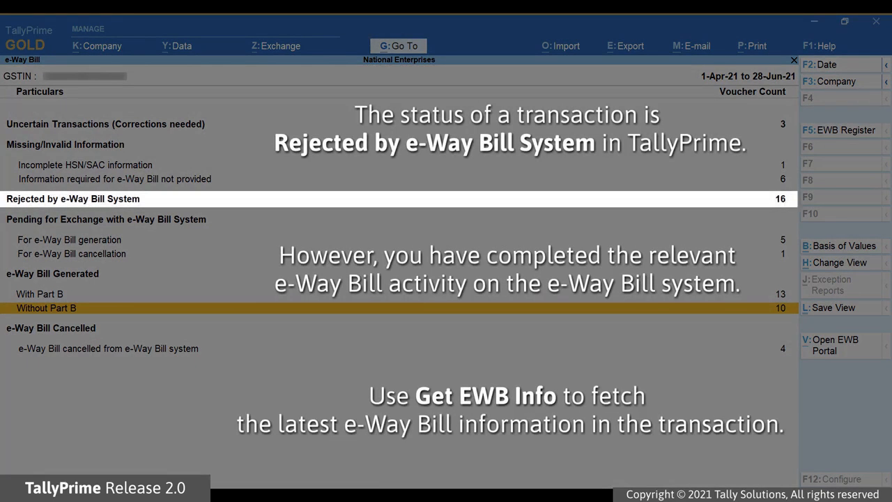
pyautogui.press('Up')
pyautogui.press('Up')
pyautogui.press('Up')
pyautogui.press('Up')
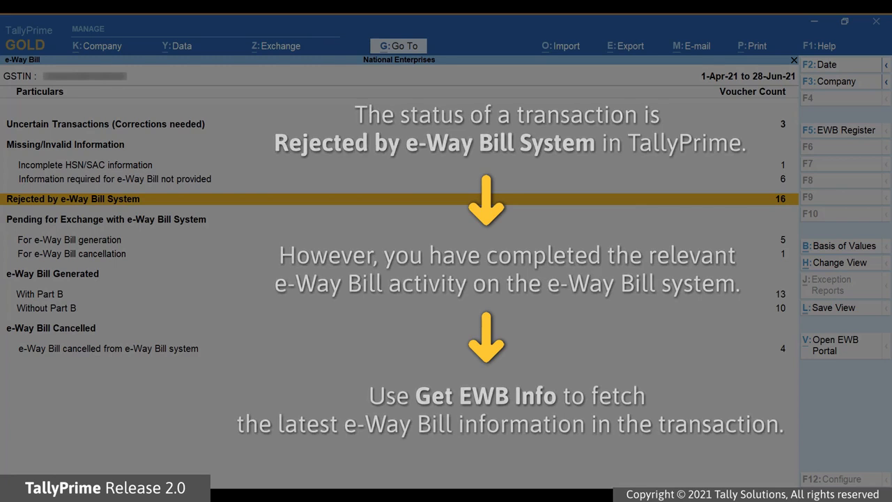
pyautogui.press('Return')
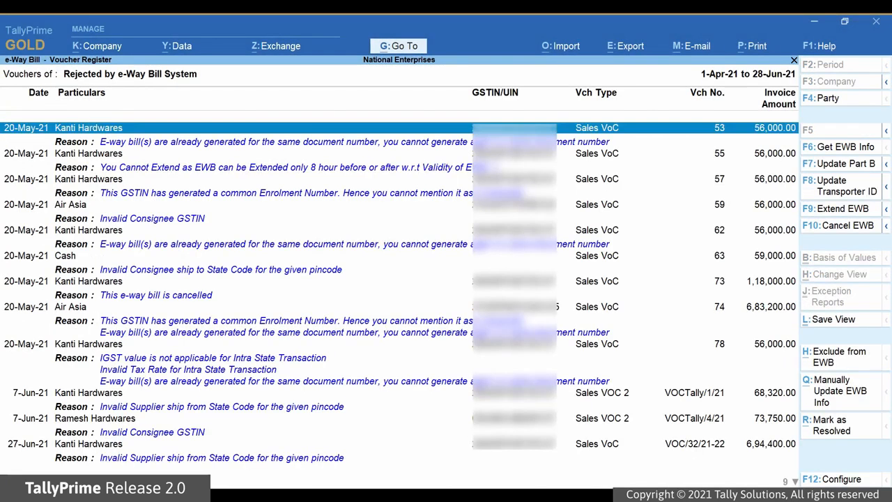
# Request the latest e-Way Bill info for rejected voucher 53 and confirm with Yes
pyautogui.click(841, 149)
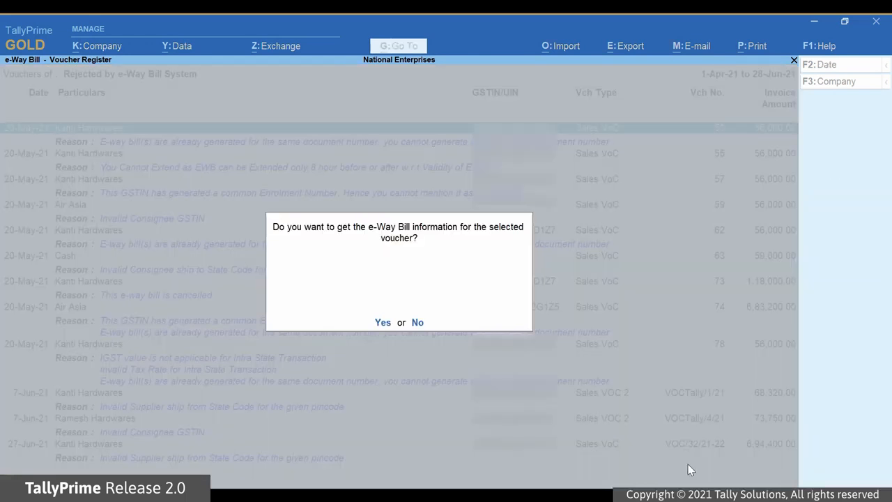
pyautogui.press('y')
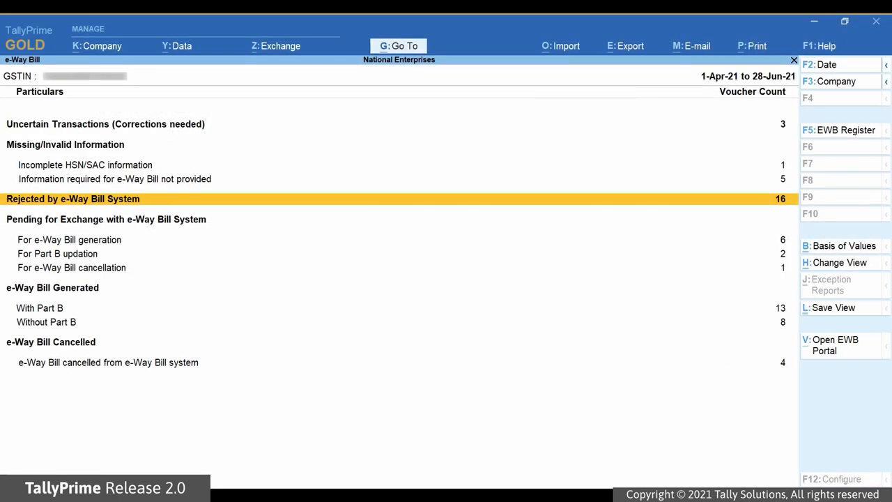
# Open the For Part B updation list and start Part B entry for Kanti Hardwares voucher 58
pyautogui.press('Down')
pyautogui.press('Down')
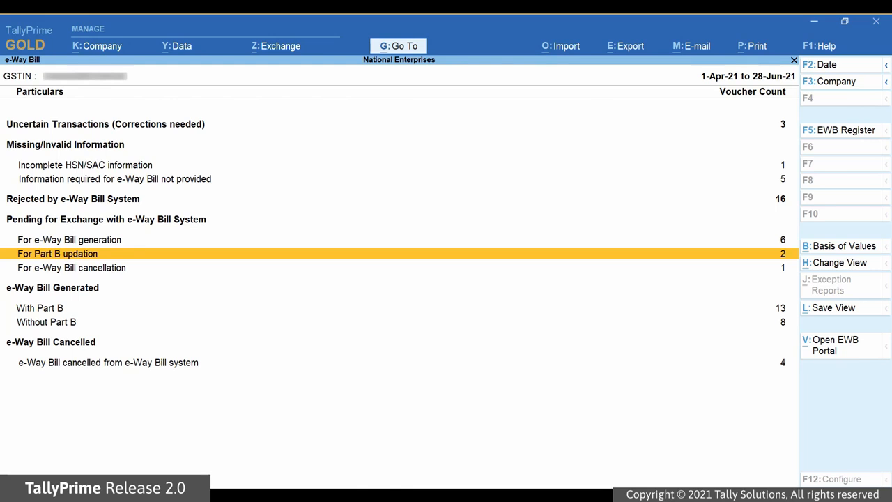
pyautogui.press('Return')
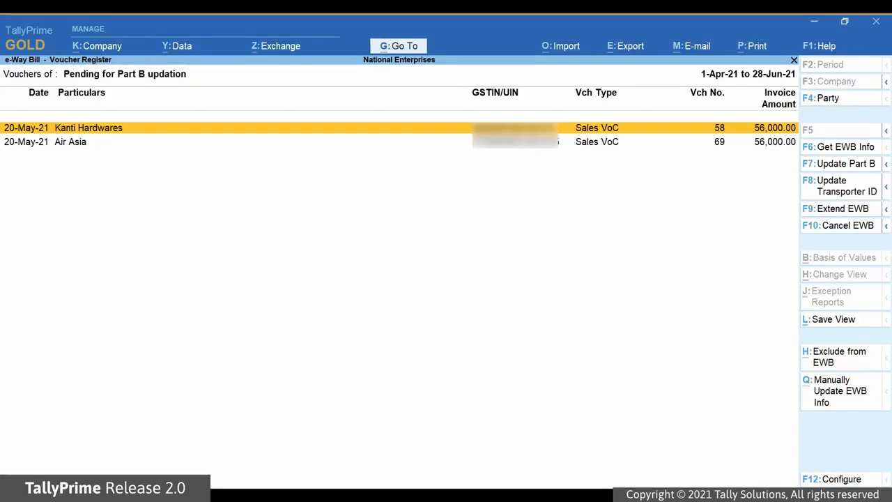
pyautogui.press('space')
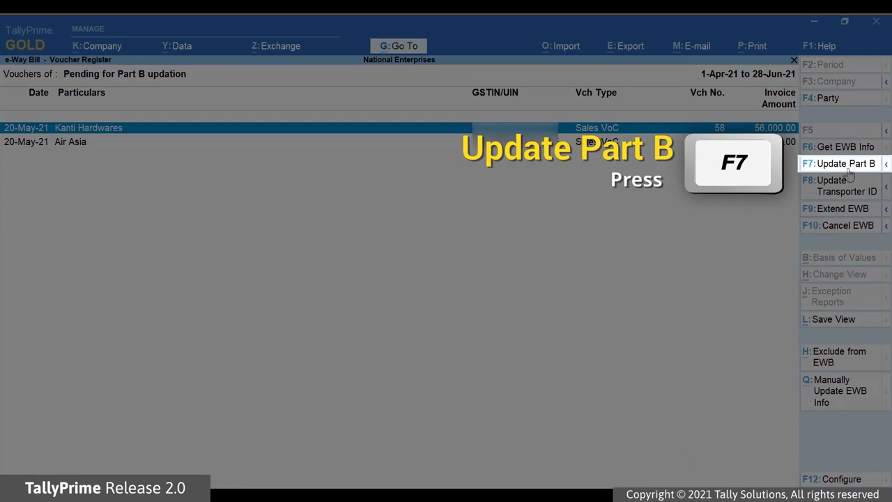
pyautogui.click(845, 164)
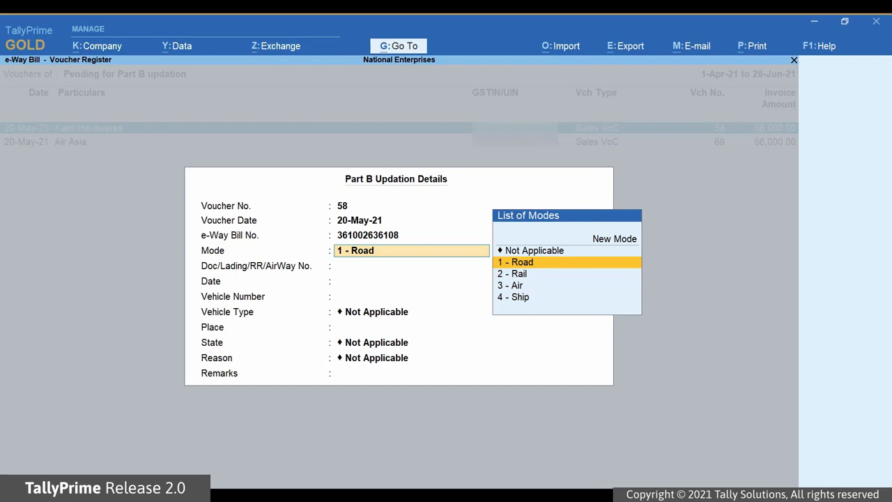
pyautogui.press('Return')
pyautogui.write('KA03')
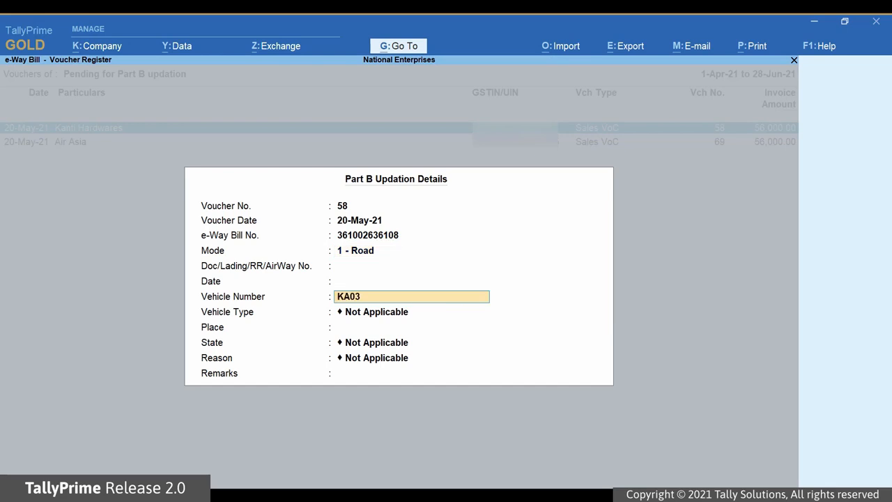
pyautogui.write('A4433')
pyautogui.press('Return')
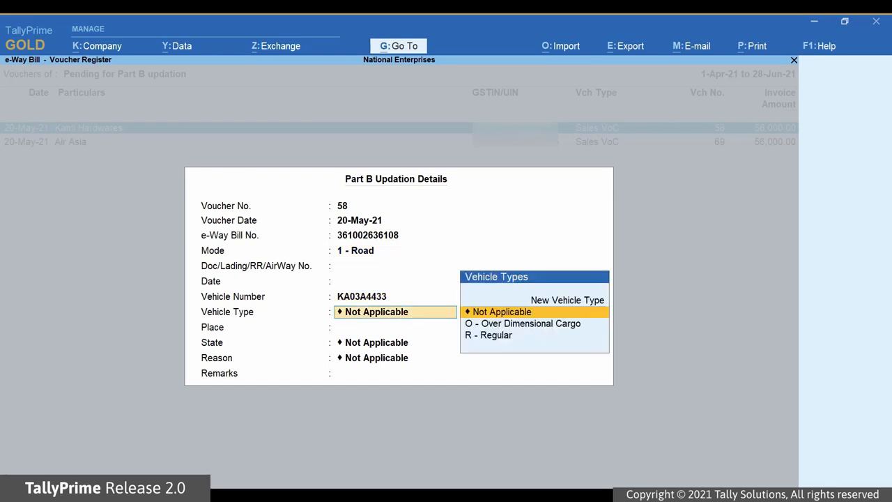
pyautogui.press('Down')
pyautogui.press('Down')
pyautogui.press('Return')
pyautogui.press('Return')
pyautogui.write('kar')
pyautogui.press('Return')
pyautogui.press('Down')
pyautogui.press('Down')
pyautogui.press('Down')
pyautogui.press('Return')
pyautogui.write('Transfered to customer vehicle')
pyautogui.hotkey('ctrl', 'a')
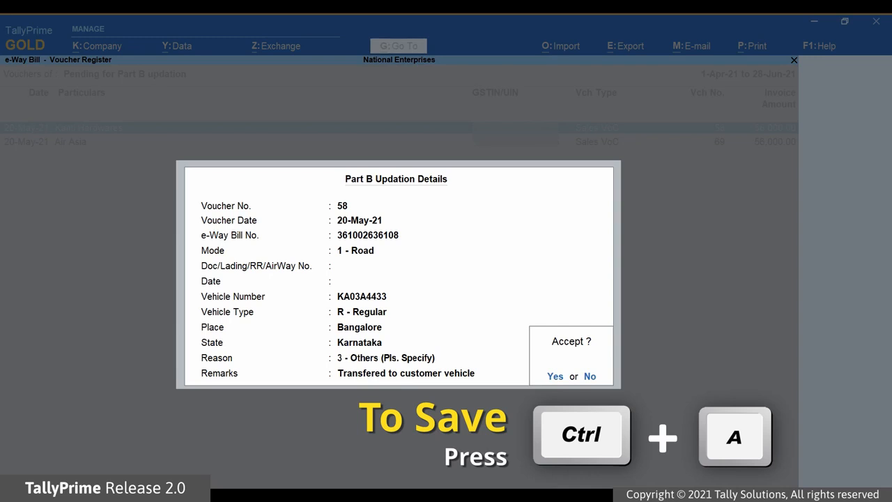
pyautogui.hotkey('ctrl', 'a')
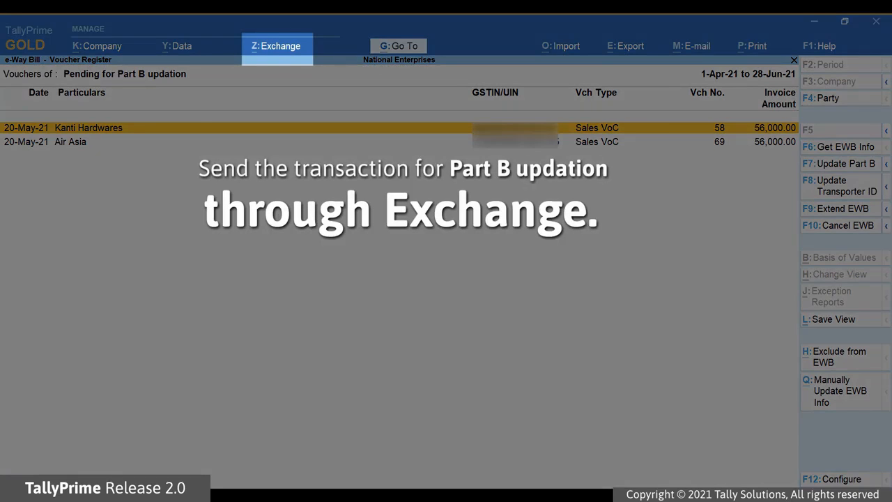
# In Send for e-Way Bill, mark voucher 58's Part B row, send it and confirm
pyautogui.press('Escape')
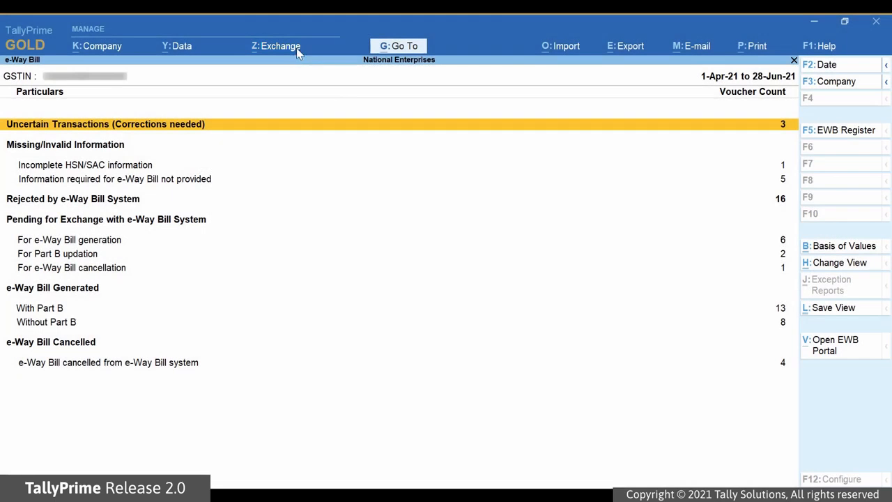
pyautogui.click(299, 54)
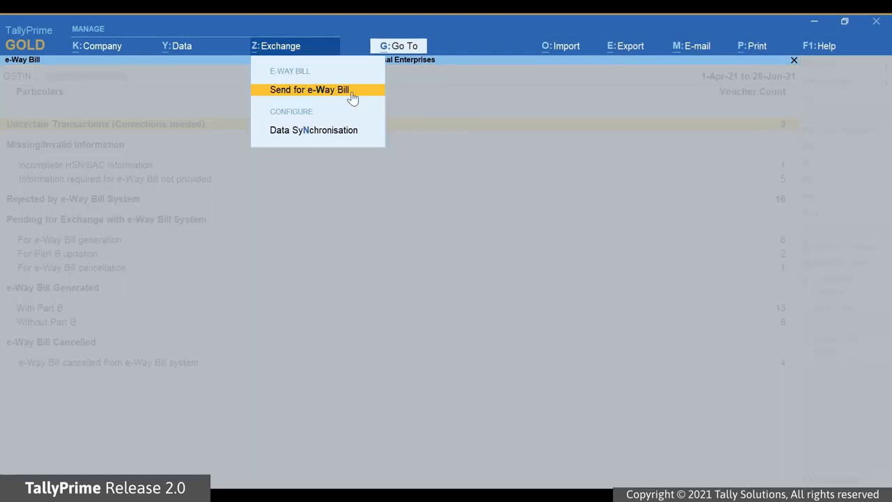
pyautogui.click(353, 98)
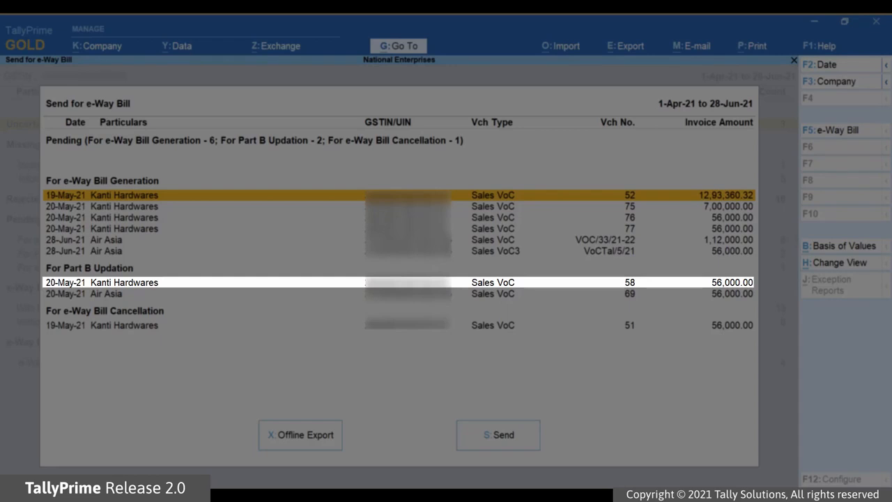
pyautogui.press('Down')
pyautogui.press('Down')
pyautogui.press('Down')
pyautogui.press('Down')
pyautogui.press('Down')
pyautogui.press('Down')
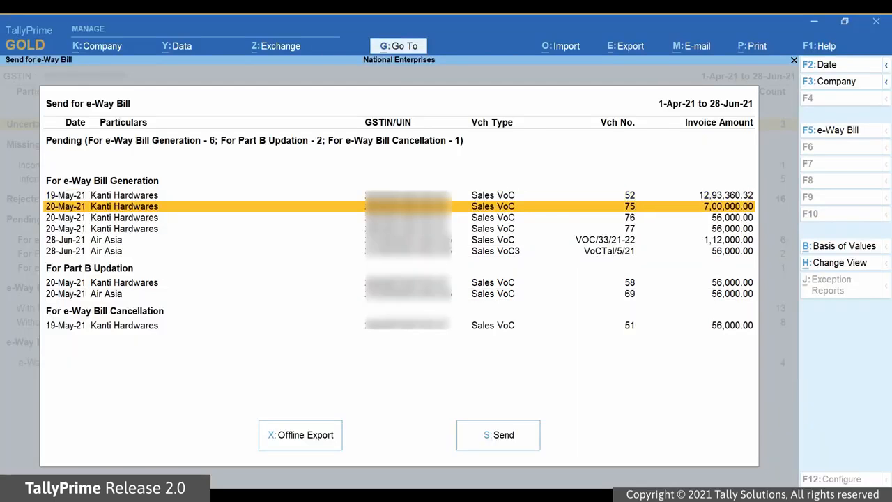
pyautogui.press('space')
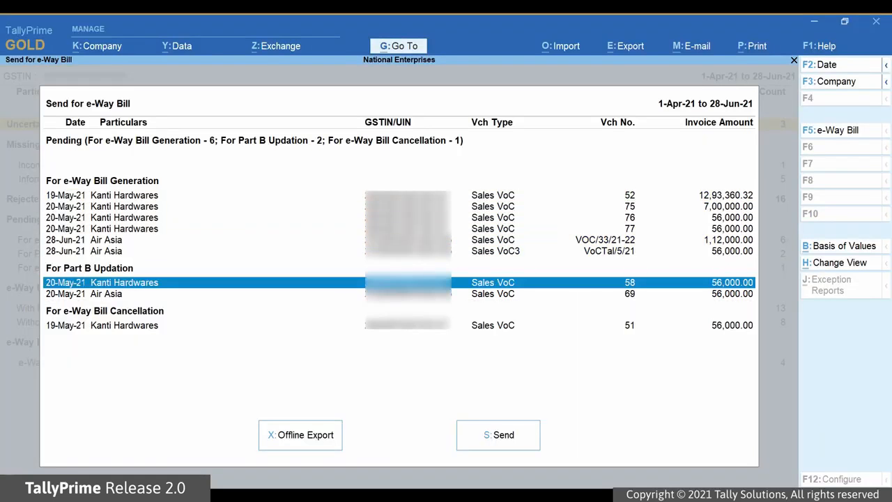
pyautogui.click(534, 443)
pyautogui.press('Return')
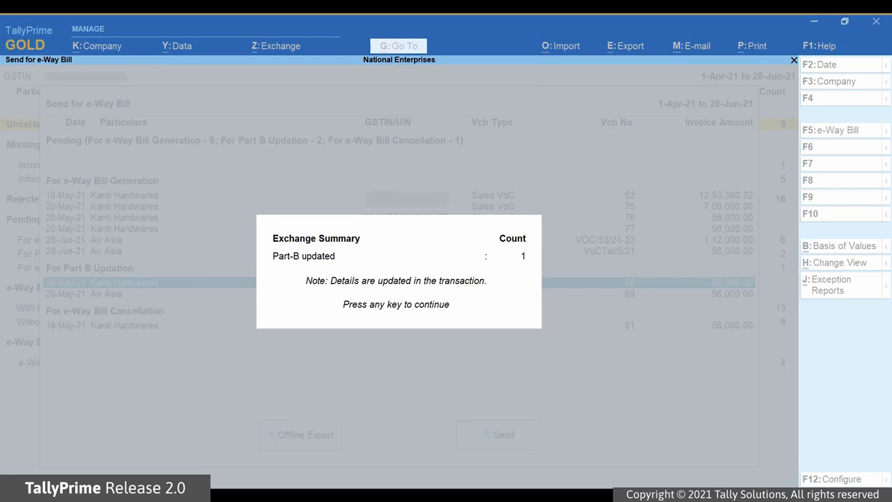
pyautogui.press('Return')
pyautogui.press('Escape')
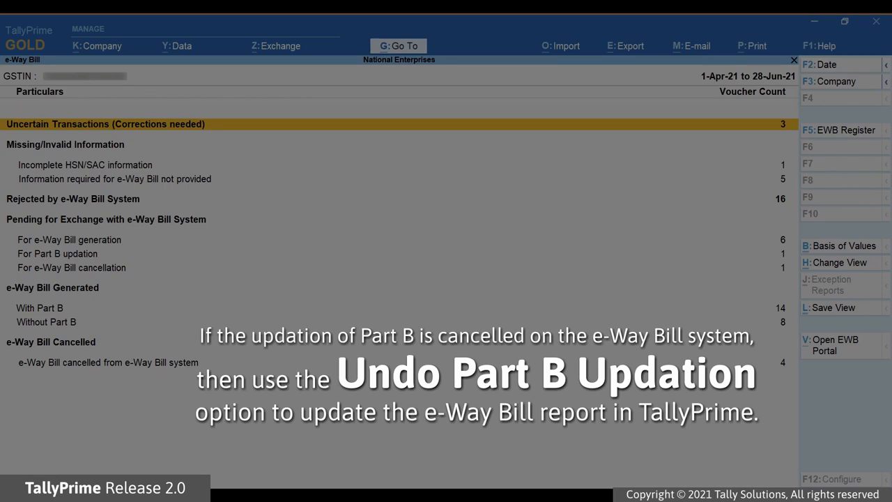
# In the With Part B register, select Air Asia voucher 67 and undo its Part B updation
pyautogui.press('Down')
pyautogui.press('Down')
pyautogui.press('Down')
pyautogui.press('Down')
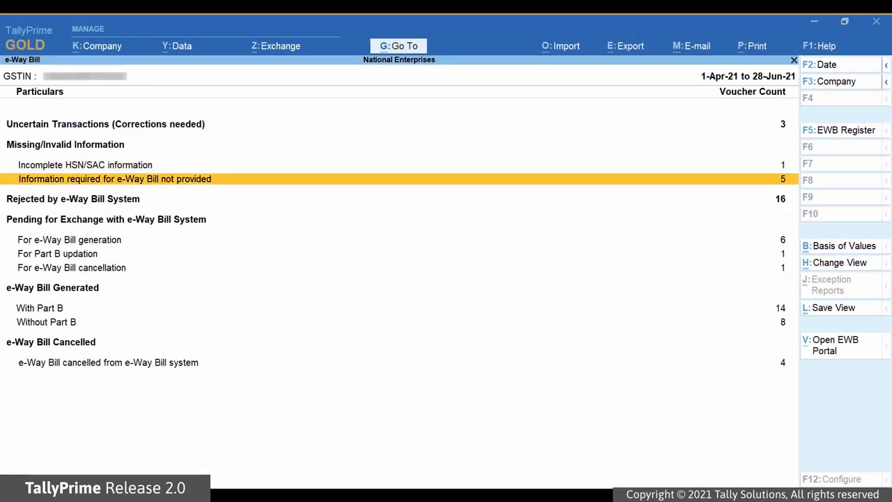
pyautogui.press('Down')
pyautogui.press('Down')
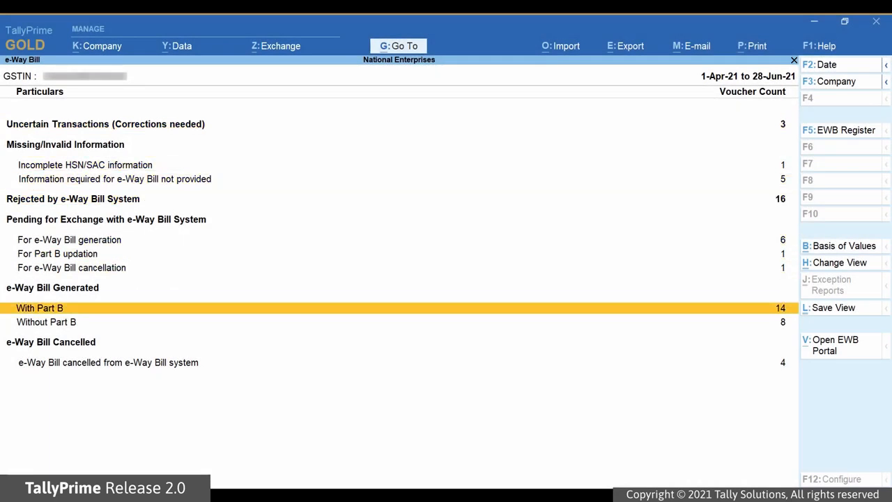
pyautogui.press('Return')
pyautogui.press('Down')
pyautogui.press('Down')
pyautogui.press('Down')
pyautogui.press('Down')
pyautogui.press('space')
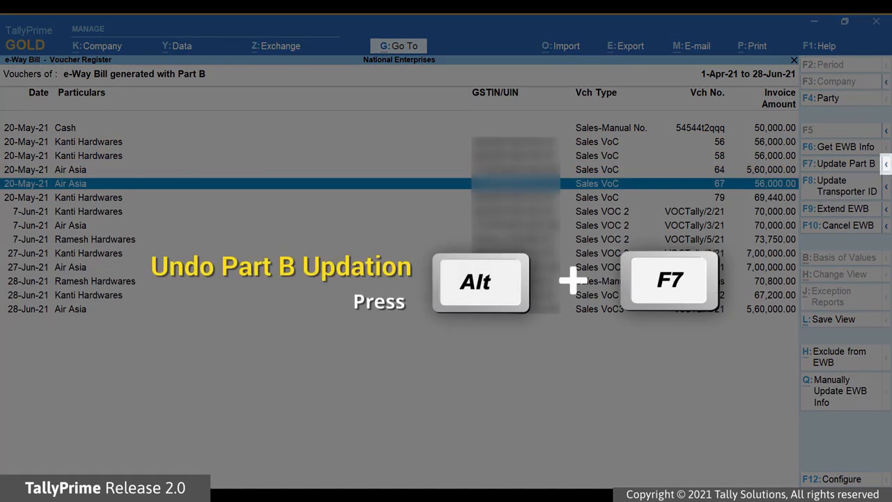
pyautogui.click(886, 163)
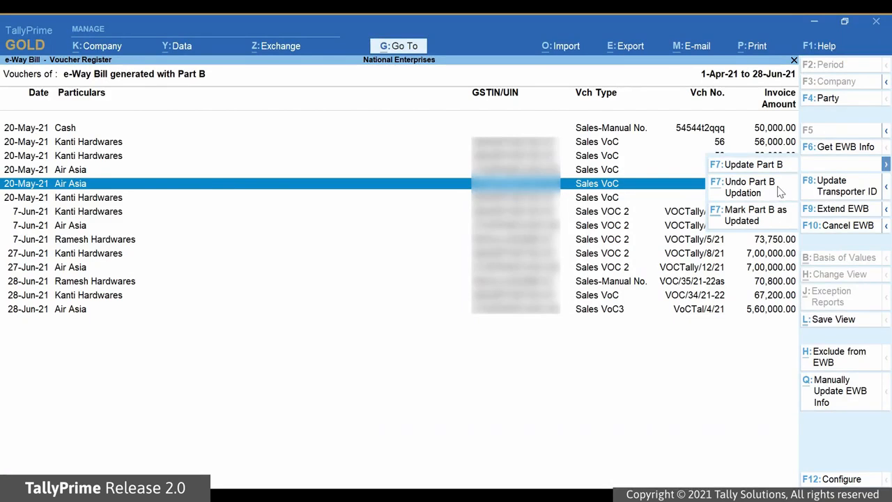
pyautogui.click(777, 188)
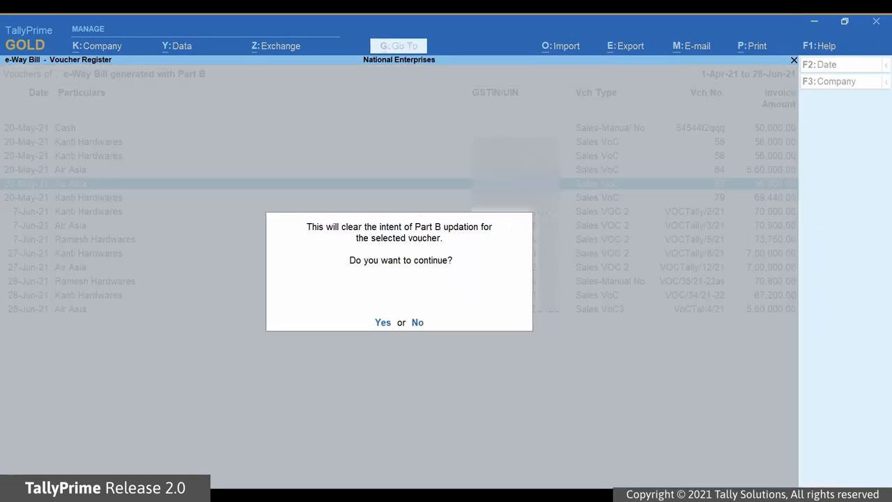
pyautogui.press('y')
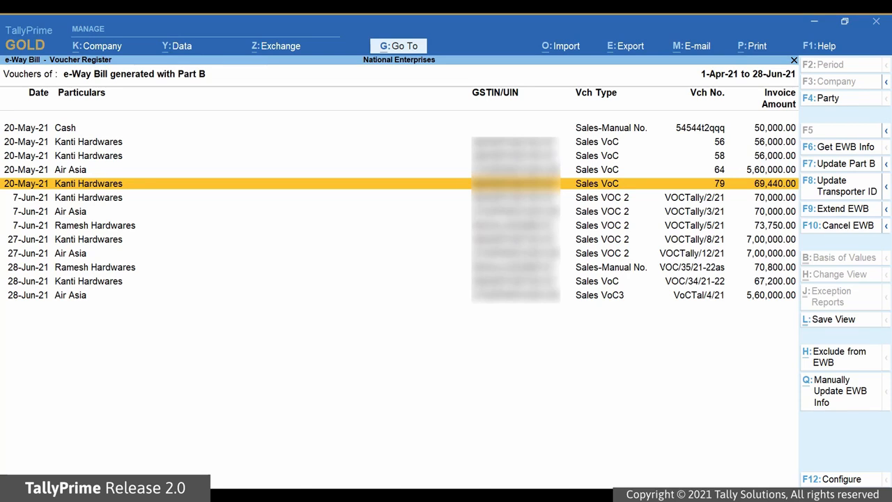
# Mark Air Asia voucher 69 as Part B updated, accepting the prefilled Road, Bangalore, Karnataka details
pyautogui.press('Escape')
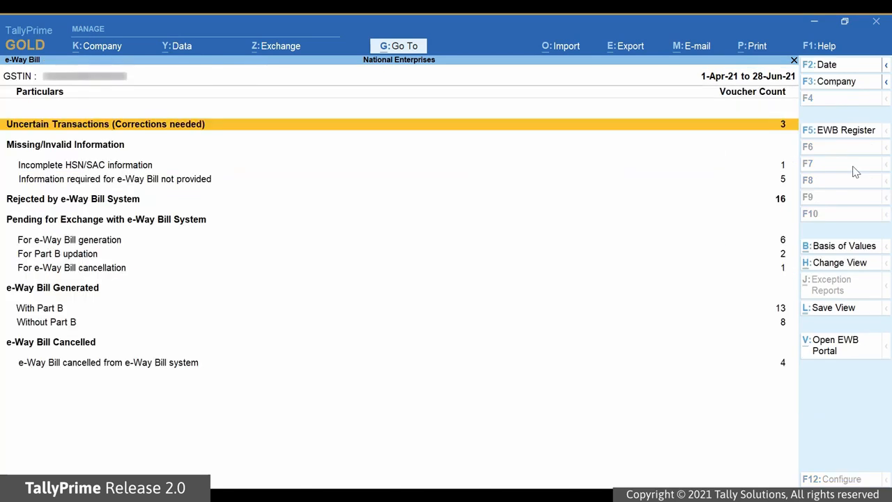
pyautogui.press('Down')
pyautogui.press('Down')
pyautogui.press('Down')
pyautogui.press('Down')
pyautogui.press('Down')
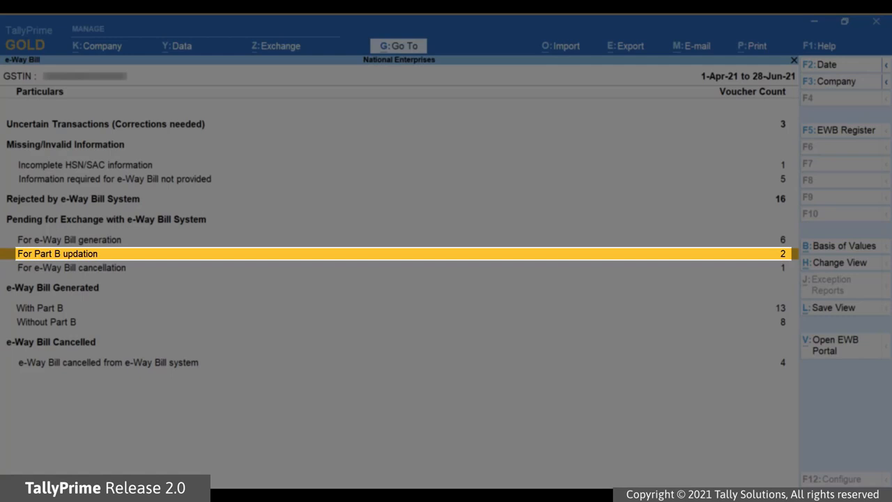
pyautogui.press('Return')
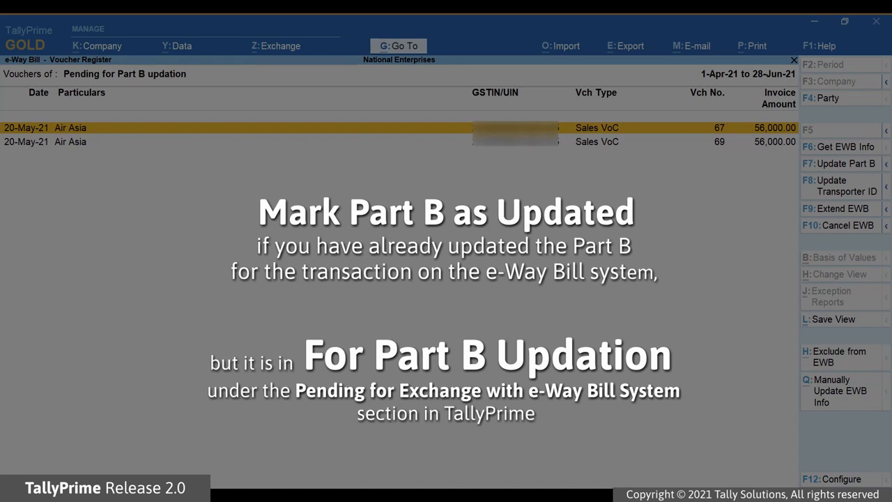
pyautogui.press('Escape')
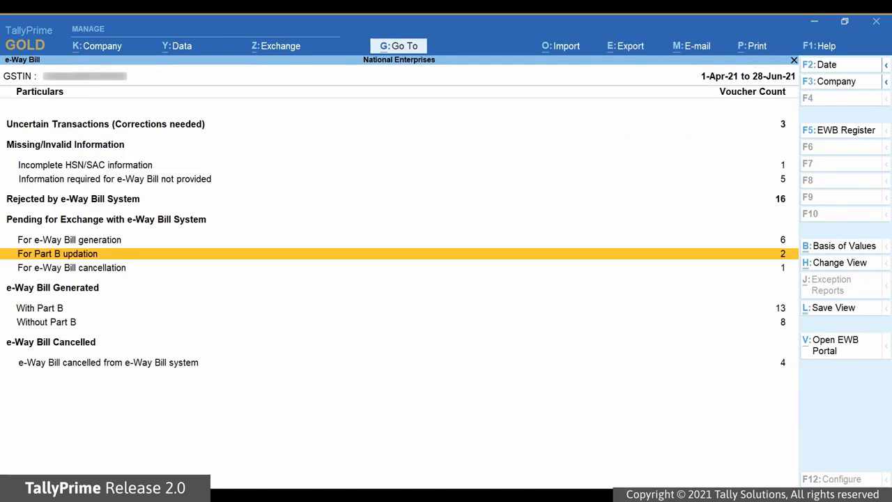
pyautogui.press('Return')
pyautogui.press('Down')
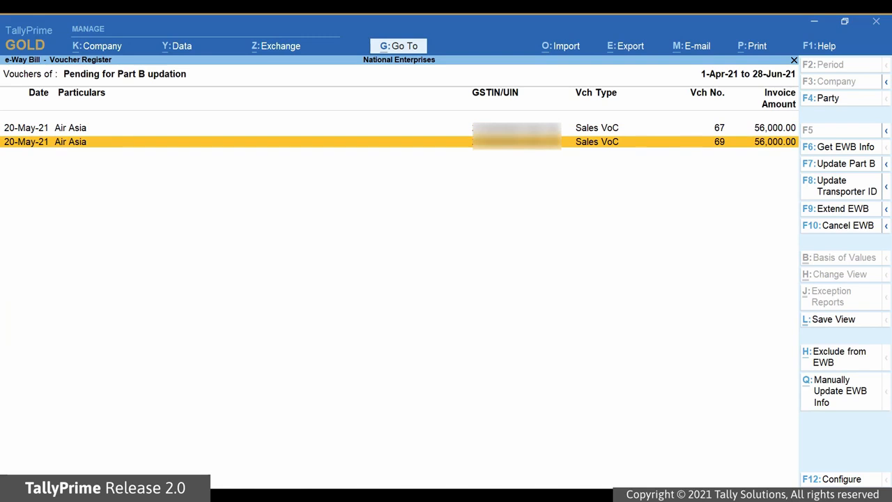
pyautogui.press('space')
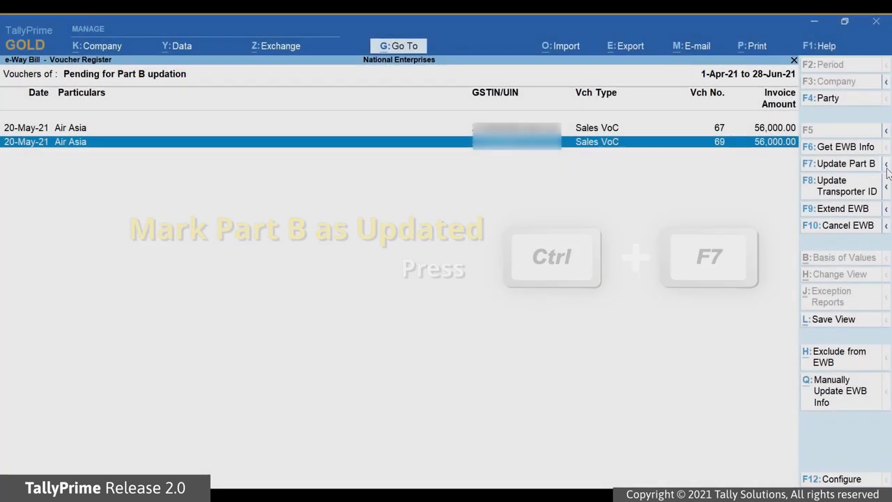
pyautogui.click(886, 166)
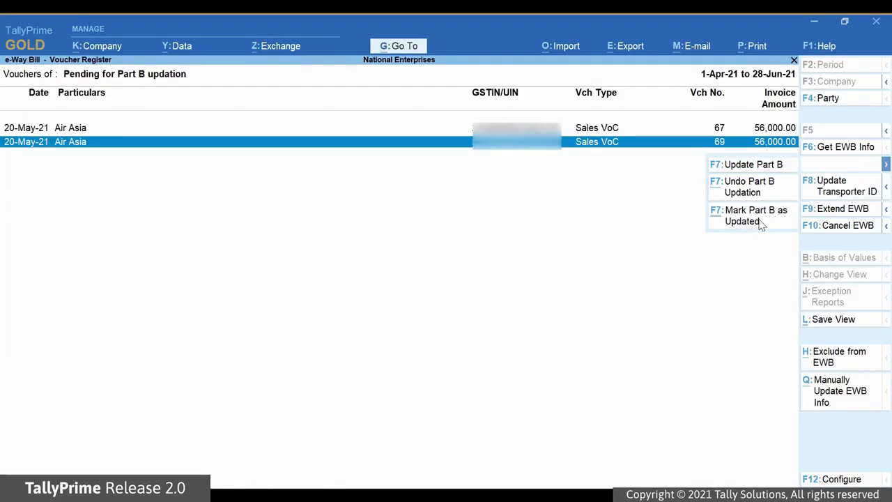
pyautogui.click(760, 222)
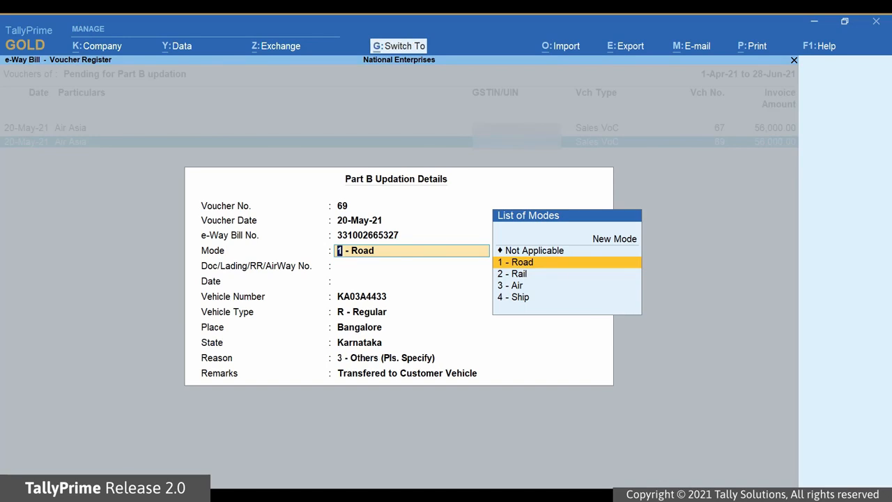
pyautogui.hotkey('ctrl', 'a')
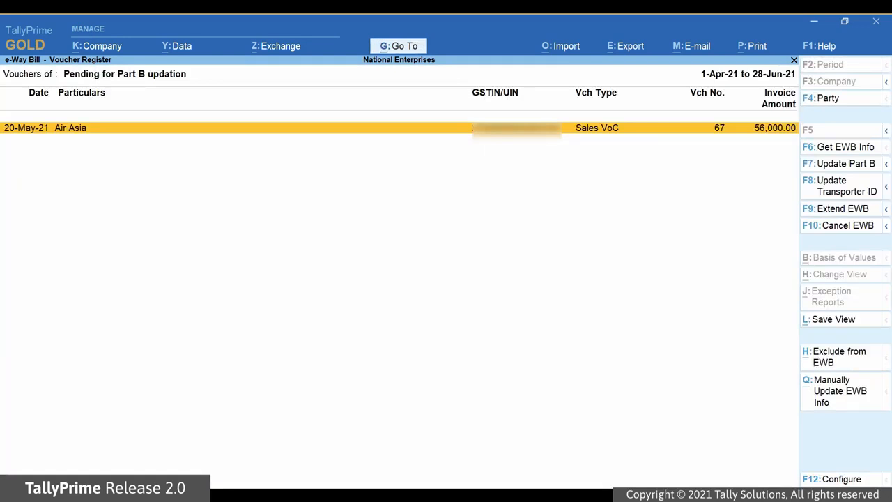
# Reopen the With Part B register and move to Kanti Hardwares voucher 92
pyautogui.press('Escape')
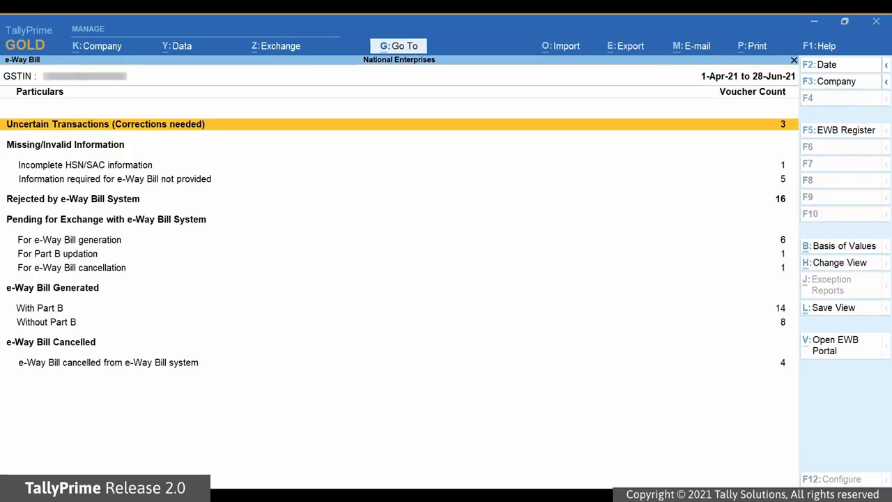
pyautogui.press('Down')
pyautogui.press('Down')
pyautogui.press('Down')
pyautogui.press('Down')
pyautogui.press('Down')
pyautogui.press('Down')
pyautogui.press('Down')
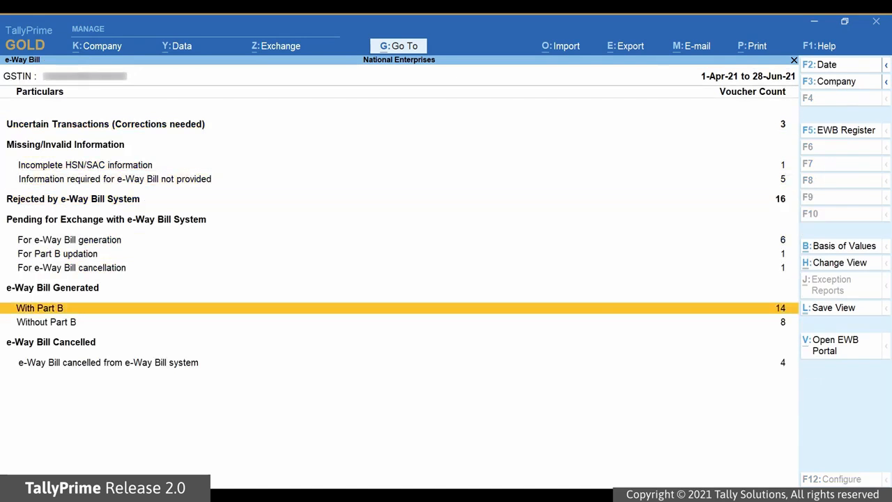
pyautogui.press('Return')
pyautogui.press('Down')
pyautogui.press('Down')
pyautogui.press('Down')
pyautogui.press('Down')
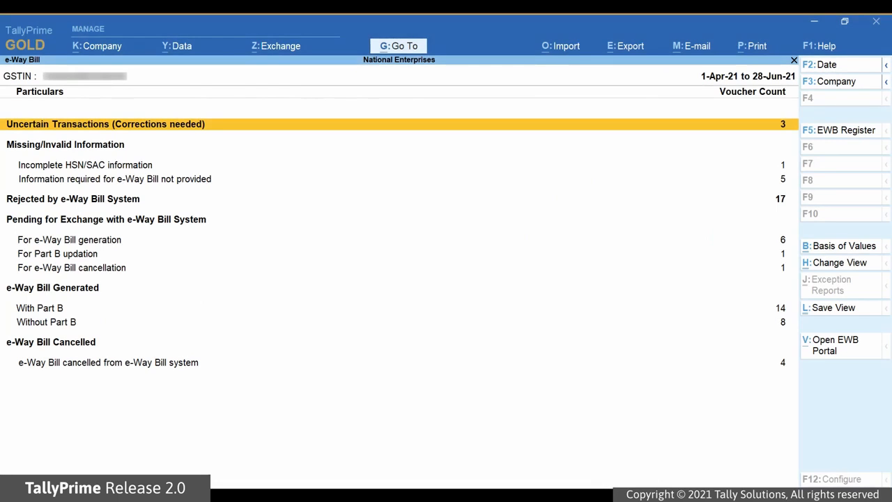
pyautogui.press('Down')
pyautogui.press('Down')
pyautogui.press('Down')
pyautogui.press('Down')
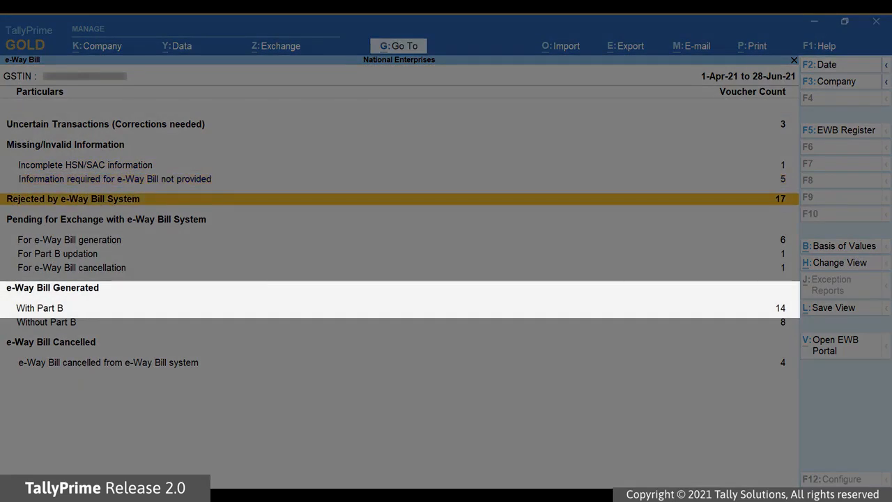
pyautogui.press('Down')
pyautogui.press('Down')
pyautogui.press('Down')
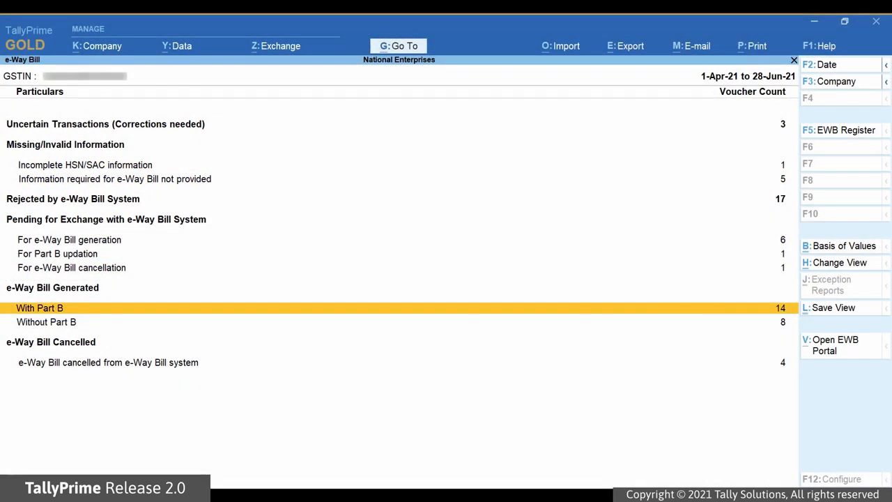
pyautogui.press('Return')
pyautogui.press('Down')
pyautogui.press('Down')
pyautogui.press('Down')
pyautogui.press('Down')
pyautogui.press('Down')
pyautogui.press('Down')
pyautogui.press('Down')
pyautogui.press('Down')
pyautogui.press('Down')
pyautogui.press('Down')
pyautogui.press('Down')
pyautogui.press('Down')
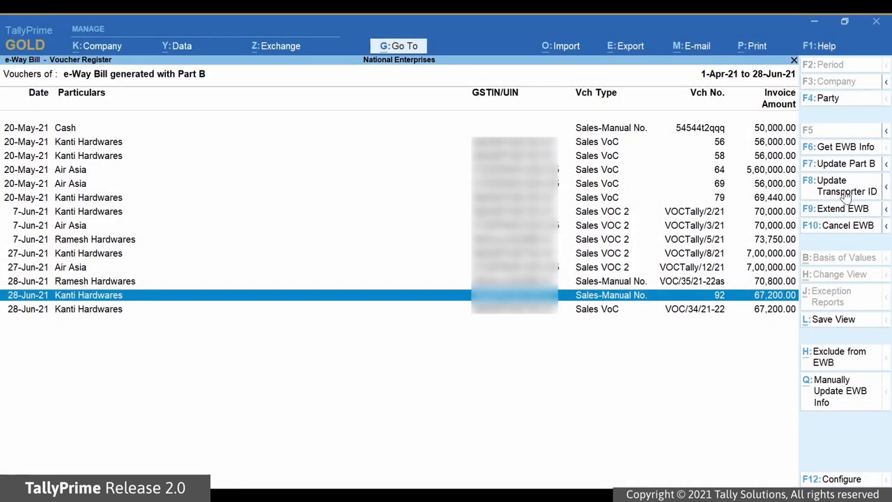
# Set VRL Logistics as the transporter for voucher 92 and save the transporter ID update
pyautogui.click(846, 195)
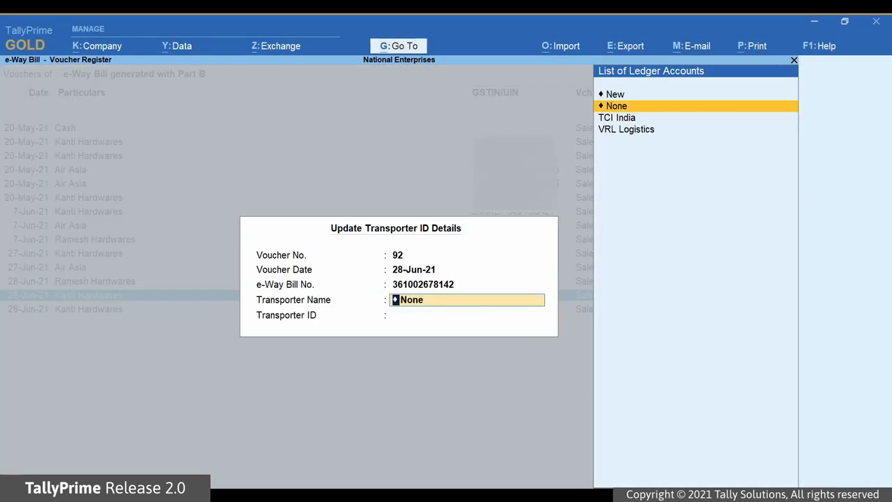
pyautogui.press('Down')
pyautogui.press('Down')
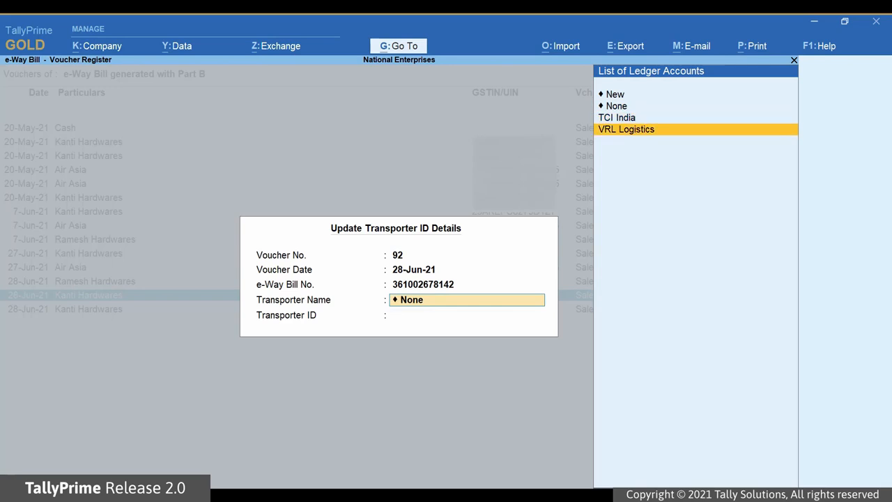
pyautogui.press('Return')
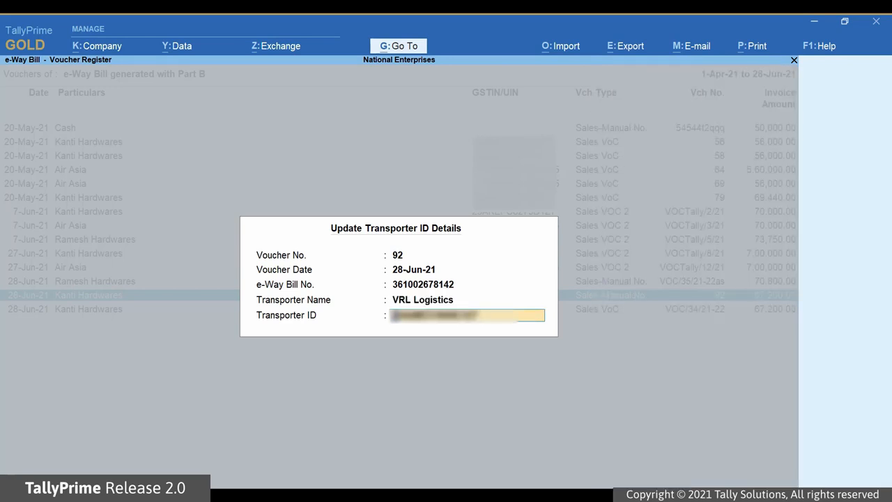
pyautogui.press('Return')
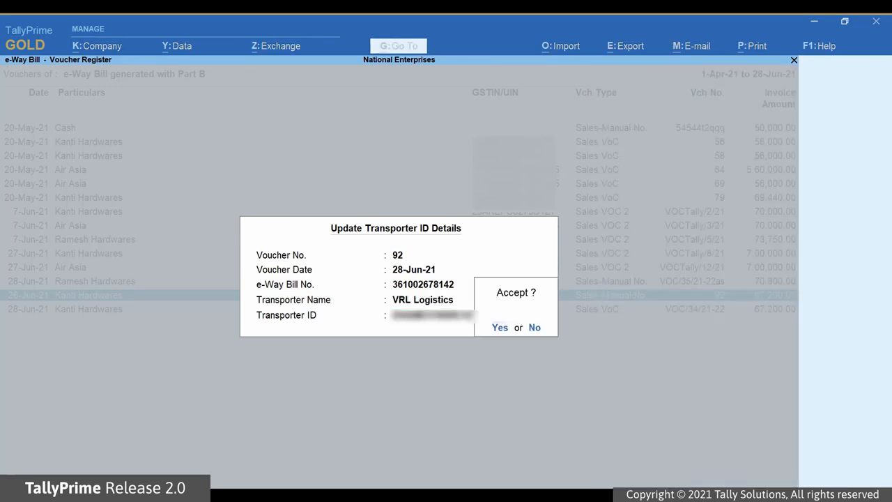
pyautogui.press('Return')
pyautogui.press('Escape')
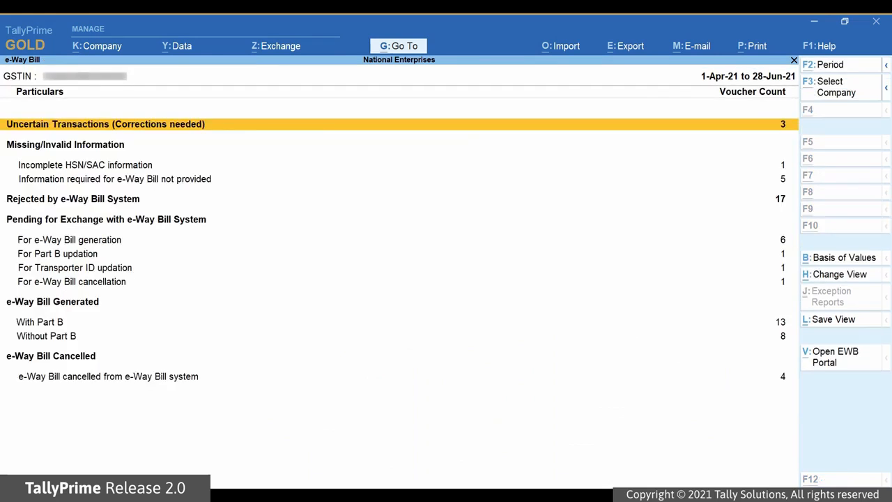
# In Send for e-Way Bill, select voucher 92's transporter ID row, send it and confirm
pyautogui.hotkey('alt', 'z')
pyautogui.press('Return')
pyautogui.press('Down')
pyautogui.press('Down')
pyautogui.press('Down')
pyautogui.press('Down')
pyautogui.press('Down')
pyautogui.press('Down')
pyautogui.press('Down')
pyautogui.press('space')
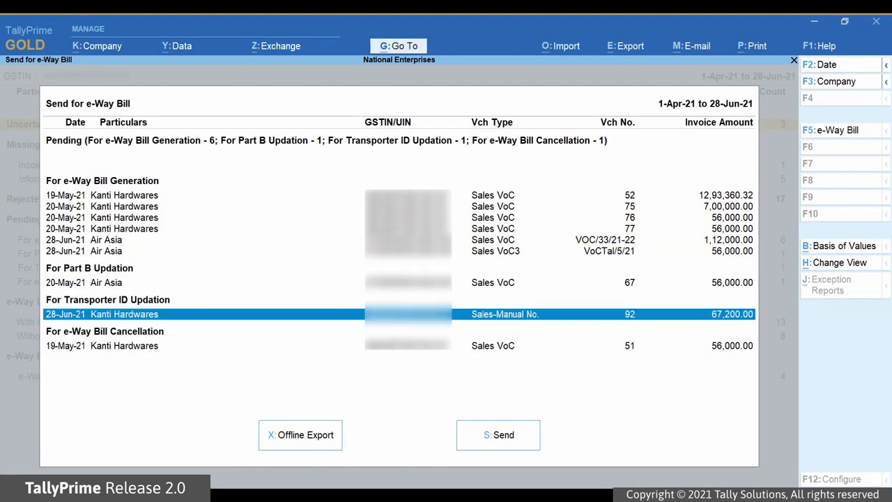
pyautogui.press('s')
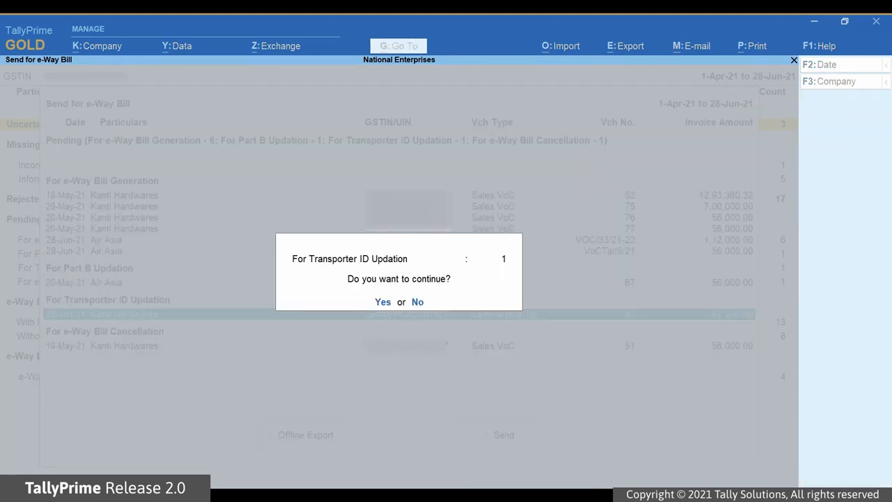
pyautogui.press('y')
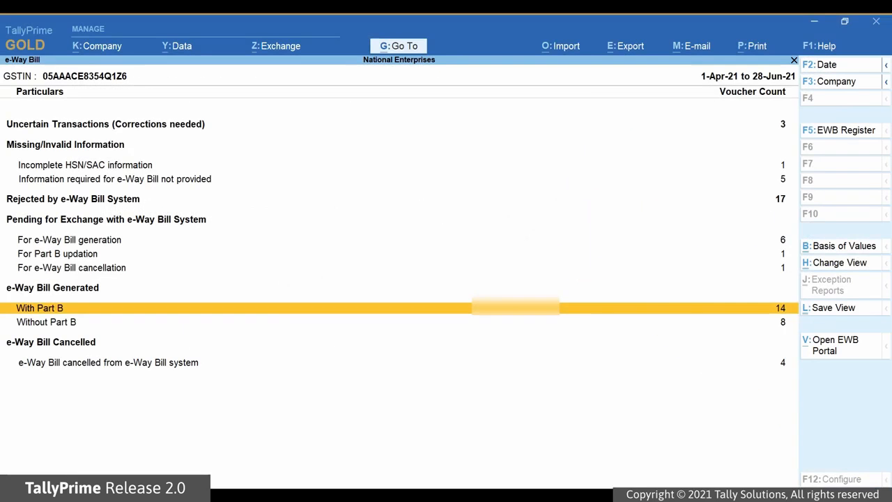
# In the With Part B register, view voucher 92's Undo Transporter ID Updation (Alt+F8) option, then exit
pyautogui.press('Return')
pyautogui.press('Down')
pyautogui.press('Down')
pyautogui.press('Down')
pyautogui.press('Down')
pyautogui.press('Down')
pyautogui.press('Down')
pyautogui.press('Down')
pyautogui.press('Down')
pyautogui.press('Down')
pyautogui.press('Down')
pyautogui.press('Down')
pyautogui.press('Down')
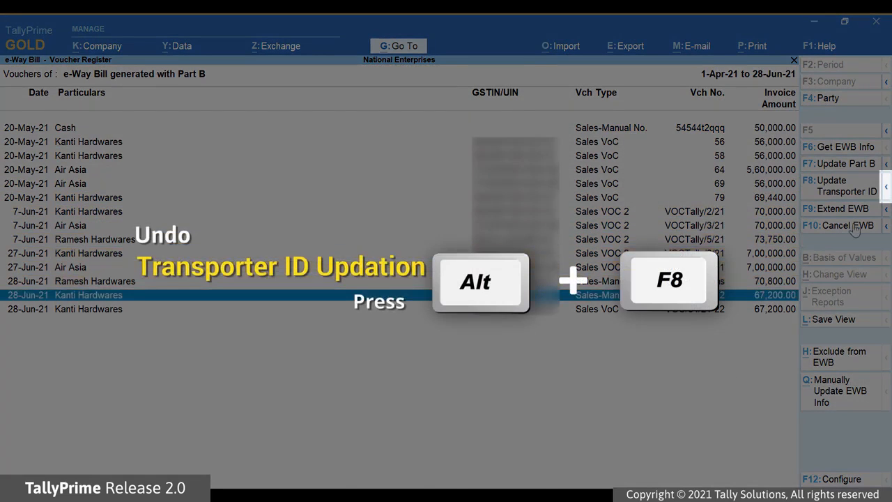
pyautogui.click(885, 187)
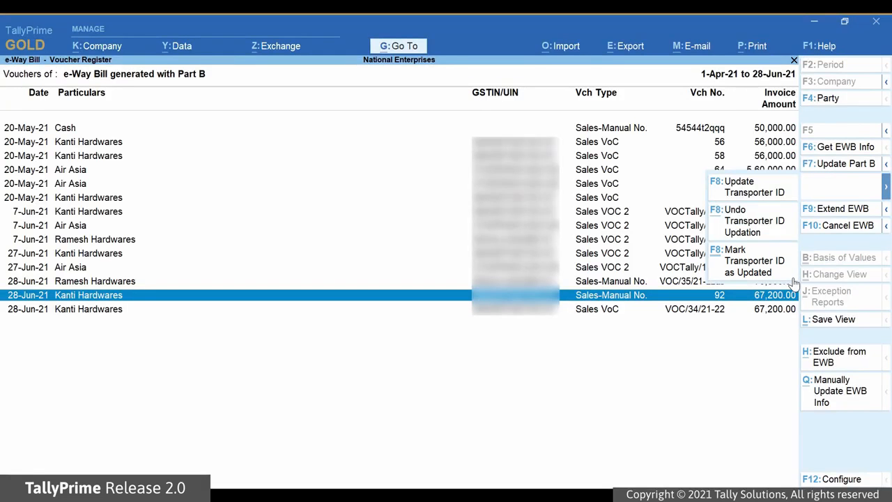
pyautogui.press('Escape')
pyautogui.press('Escape')
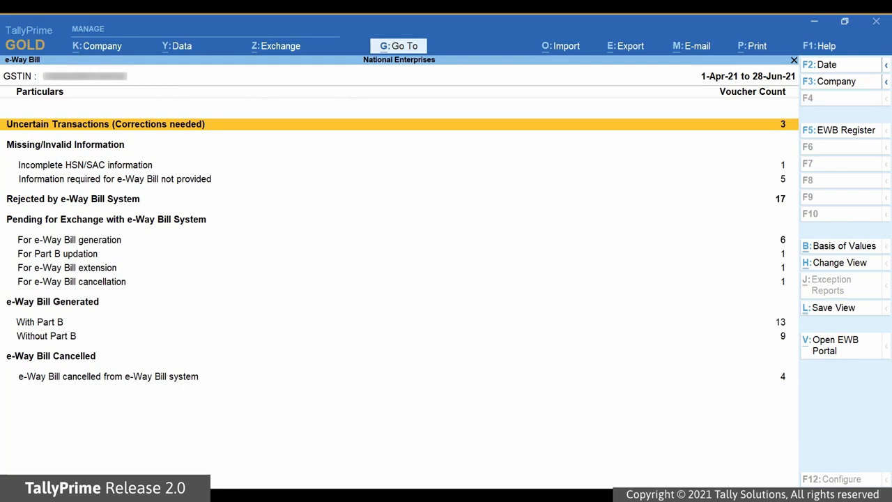
# From Without Part B, save voucher 92's e-Way Bill extension (F9) with 10 km remaining distance
pyautogui.press('Down')
pyautogui.press('Down')
pyautogui.press('Down')
pyautogui.press('Down')
pyautogui.press('Down')
pyautogui.press('Down')
pyautogui.press('Down')
pyautogui.press('Down')
pyautogui.press('Down')
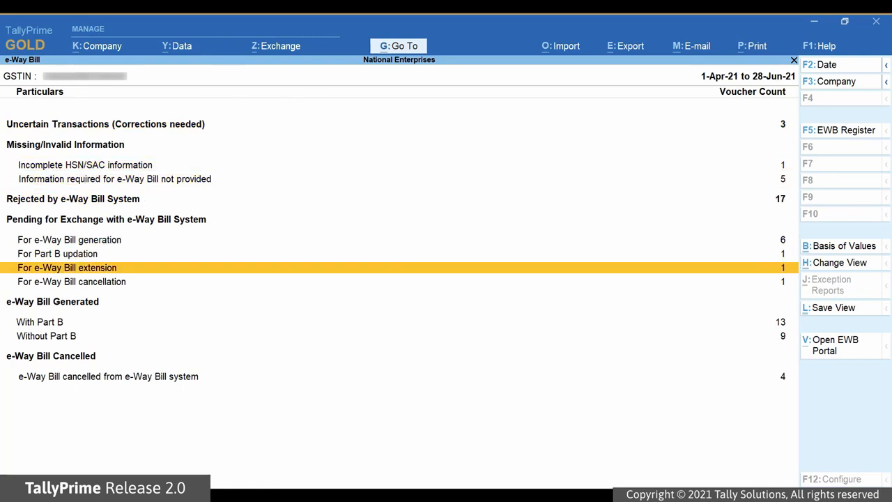
pyautogui.press('Return')
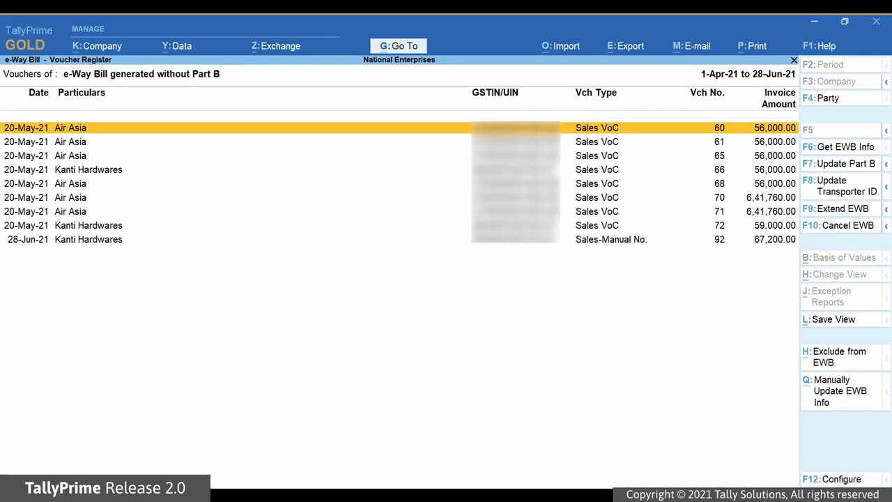
pyautogui.press('Down')
pyautogui.press('Down')
pyautogui.press('Down')
pyautogui.press('Down')
pyautogui.press('Down')
pyautogui.press('Down')
pyautogui.press('Down')
pyautogui.press('Down')
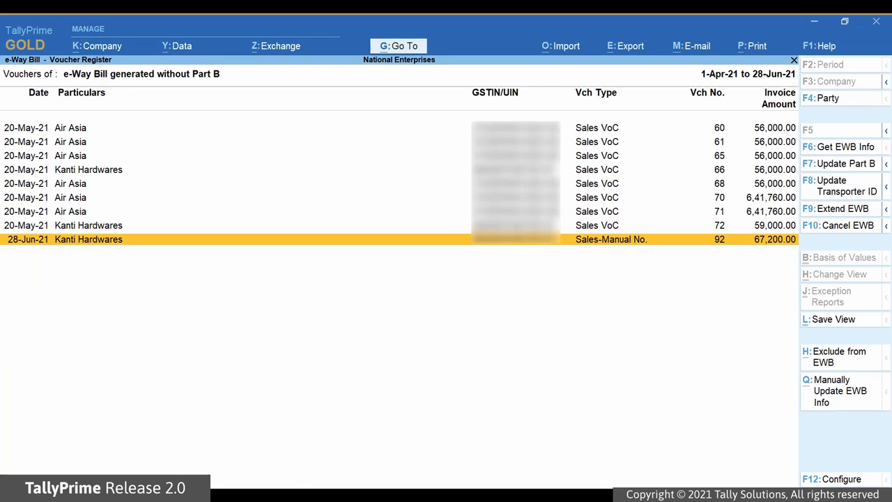
pyautogui.press('space')
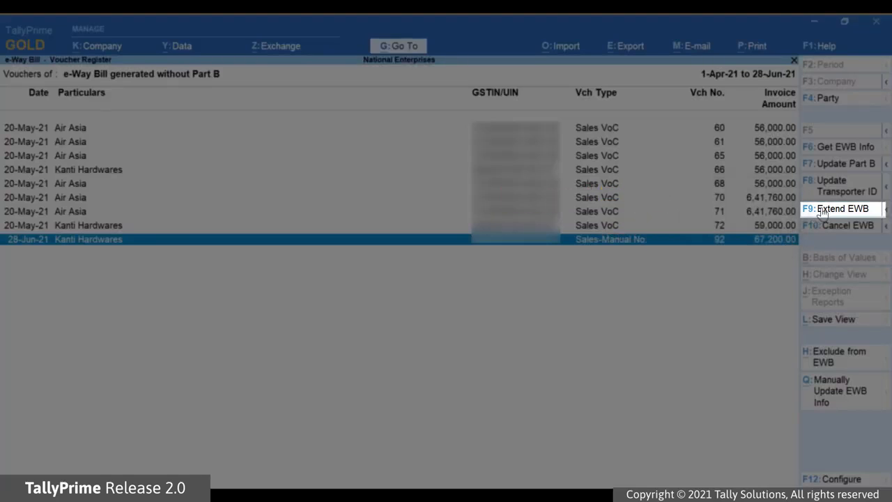
pyautogui.press('F9')
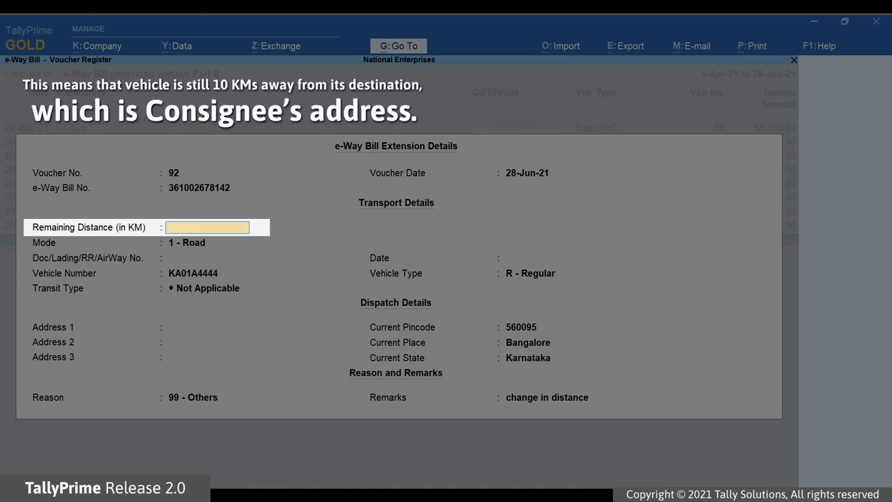
pyautogui.write('10')
pyautogui.press('Return')
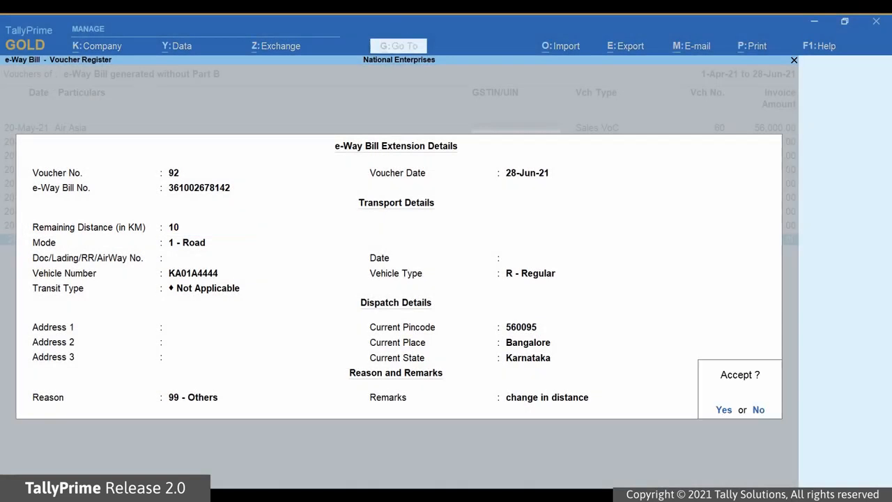
pyautogui.press('Return')
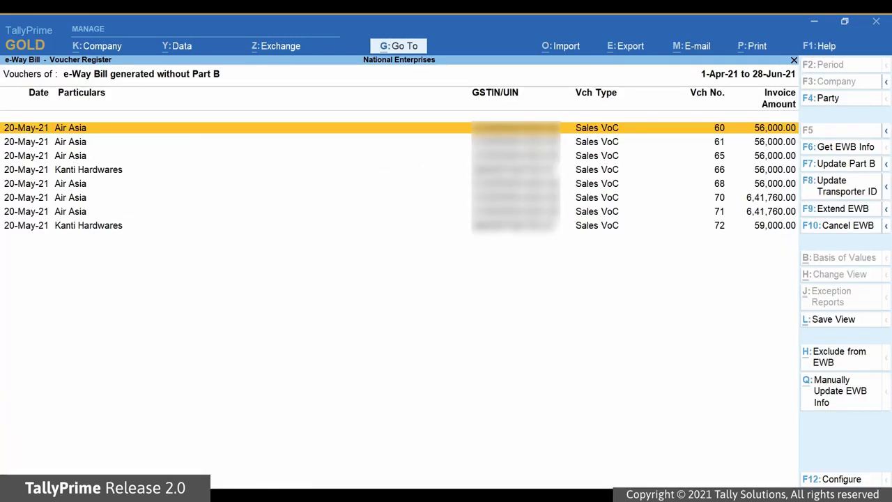
pyautogui.press('Escape')
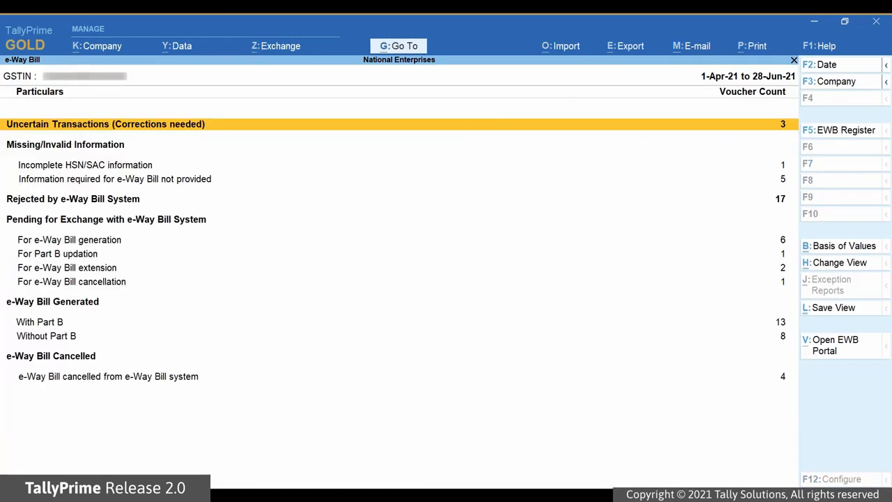
# Send voucher 92's extension request through Send for e-Way Bill, confirming Yes and dismissing the summary
pyautogui.hotkey('alt', 'z')
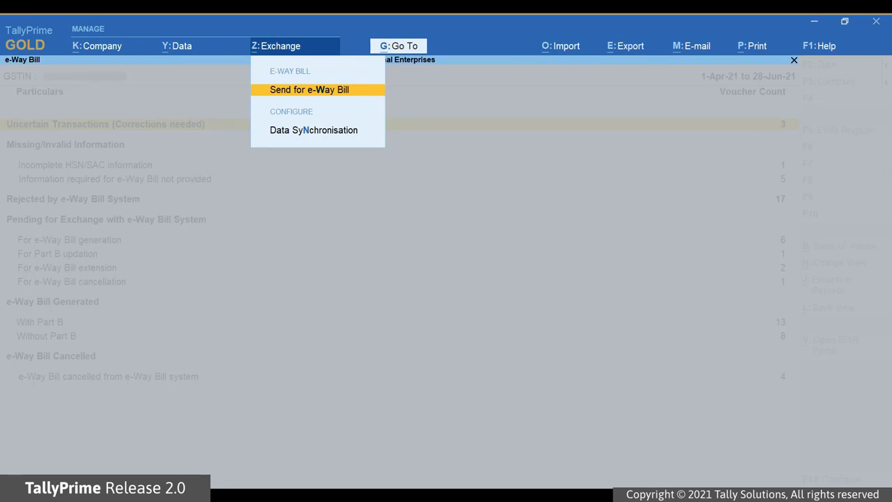
pyautogui.press('Return')
pyautogui.press('Down')
pyautogui.press('Down')
pyautogui.press('Down')
pyautogui.press('Down')
pyautogui.press('Down')
pyautogui.press('Down')
pyautogui.press('Down')
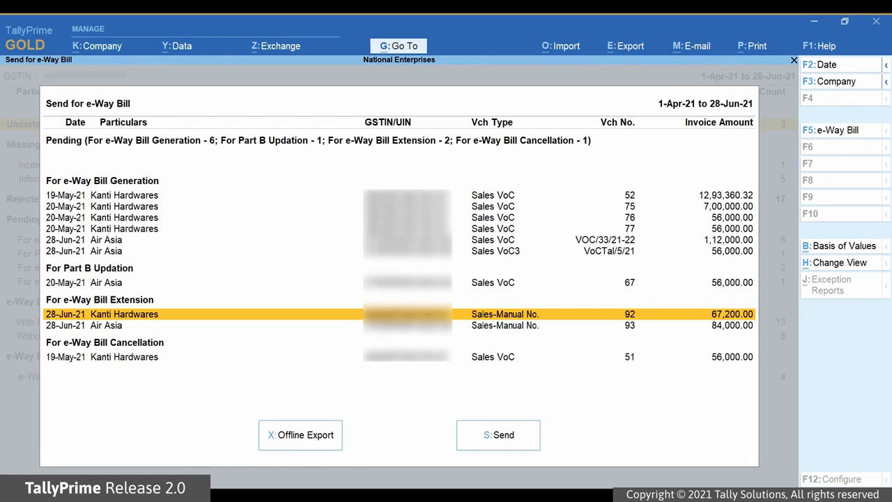
pyautogui.press('space')
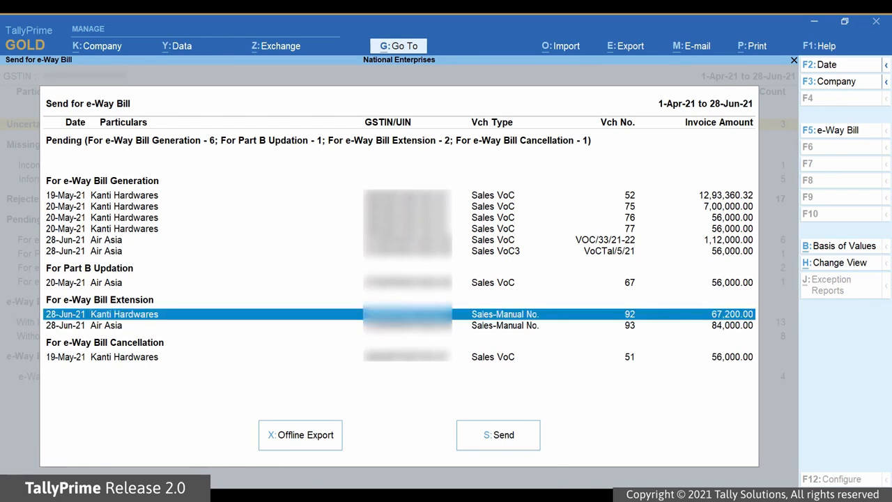
pyautogui.click(519, 437)
pyautogui.press('Return')
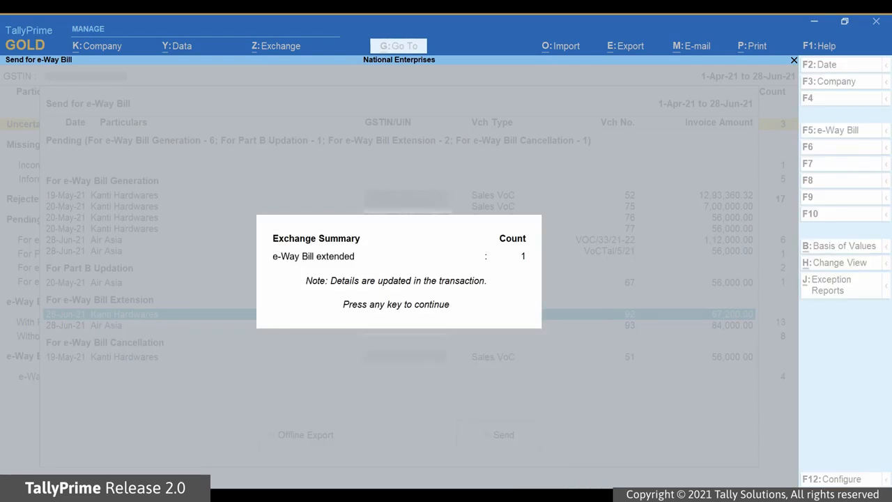
pyautogui.press('Return')
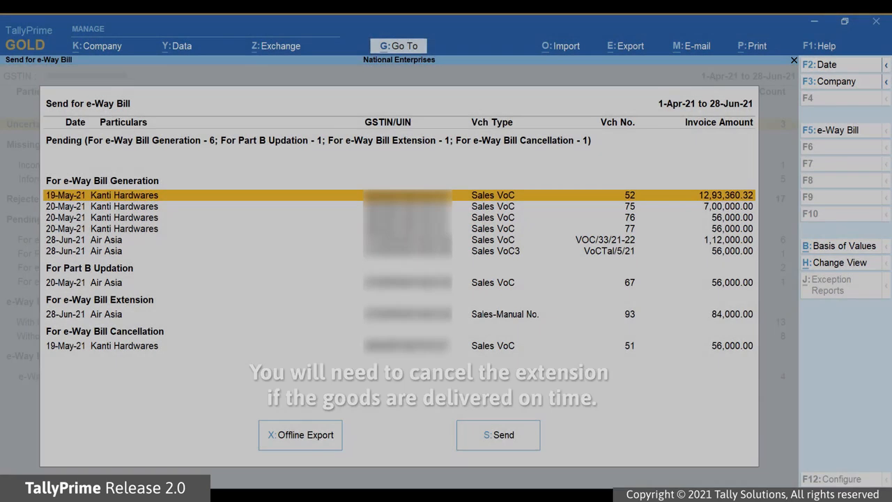
pyautogui.press('Escape')
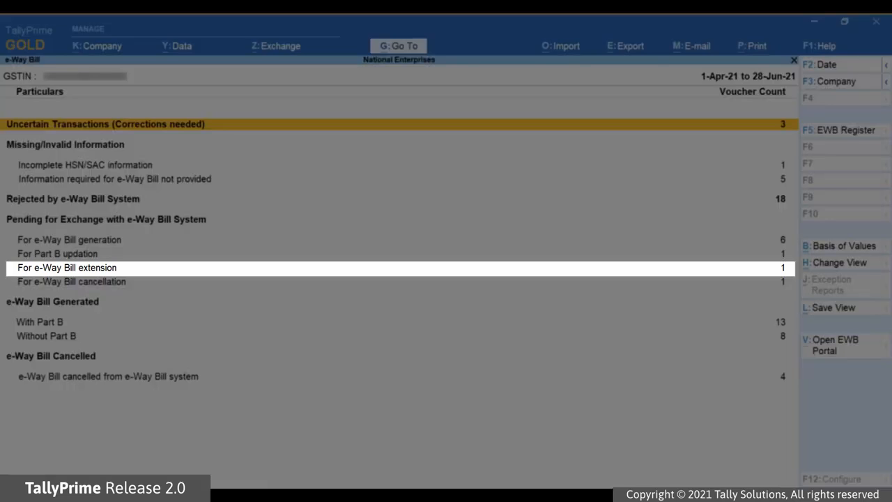
# Undo voucher 93's pending e-Way Bill extension (Alt+F9) and confirm Yes
pyautogui.press('Down')
pyautogui.press('Down')
pyautogui.press('Down')
pyautogui.press('Down')
pyautogui.press('Down')
pyautogui.press('Down')
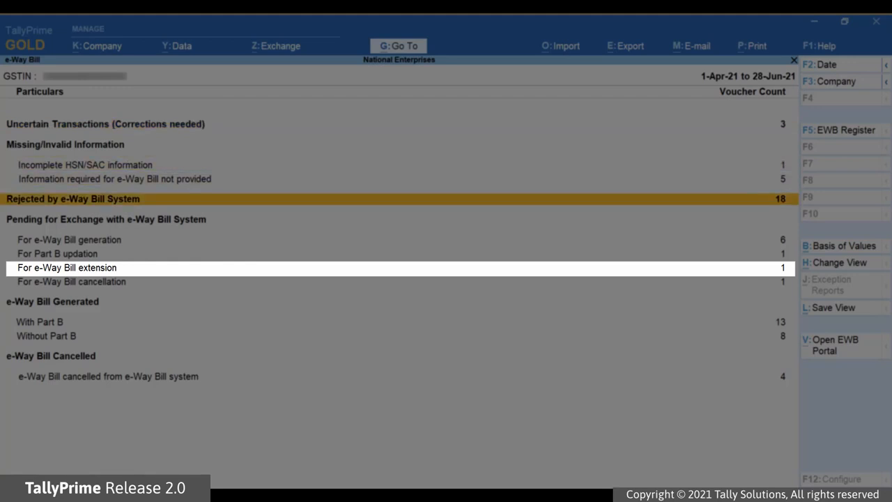
pyautogui.press('Return')
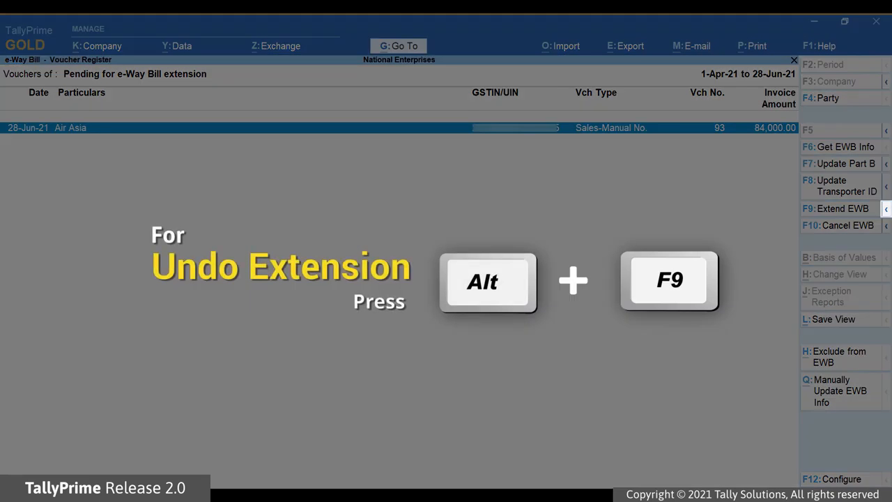
pyautogui.click(886, 211)
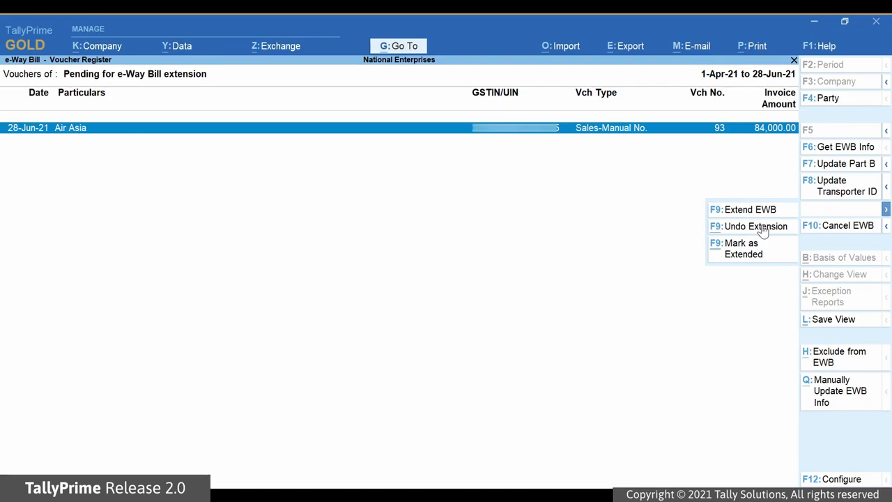
pyautogui.click(763, 230)
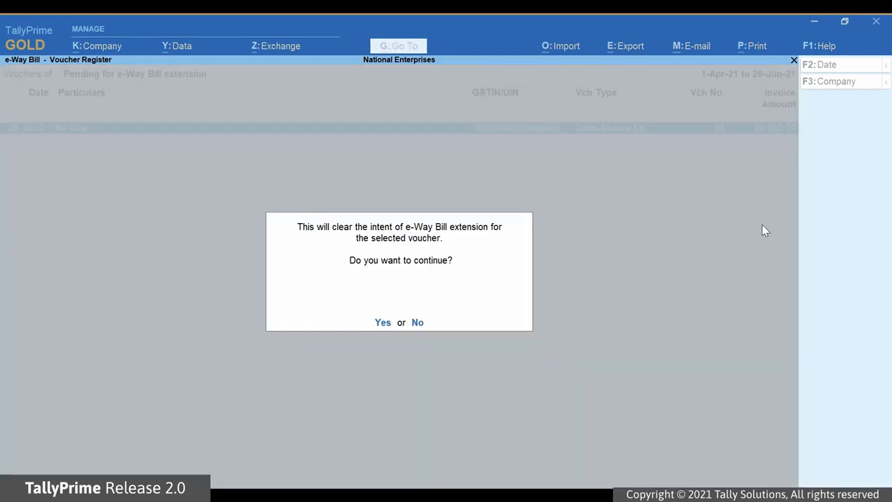
pyautogui.click(383, 323)
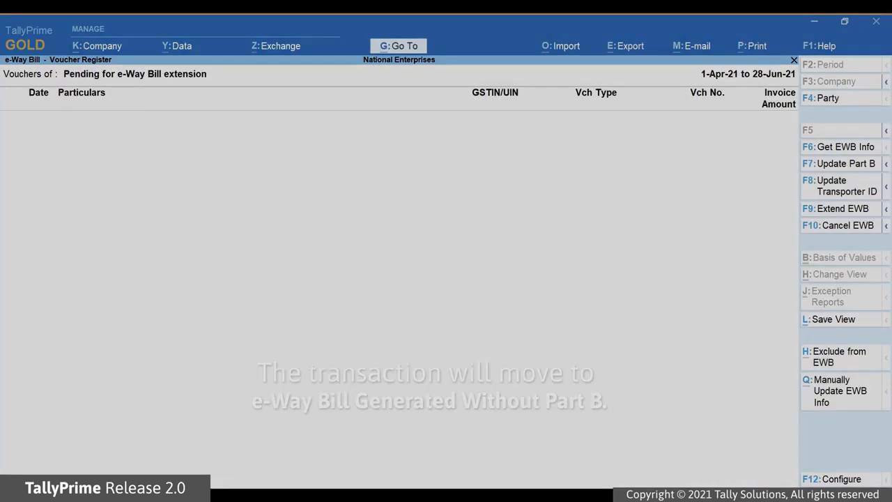
pyautogui.press('Escape')
# Open the Without Part B register and move to Air Asia voucher 93
pyautogui.press('Down')
pyautogui.press('Down')
pyautogui.press('Down')
pyautogui.press('Down')
pyautogui.press('Down')
pyautogui.press('Down')
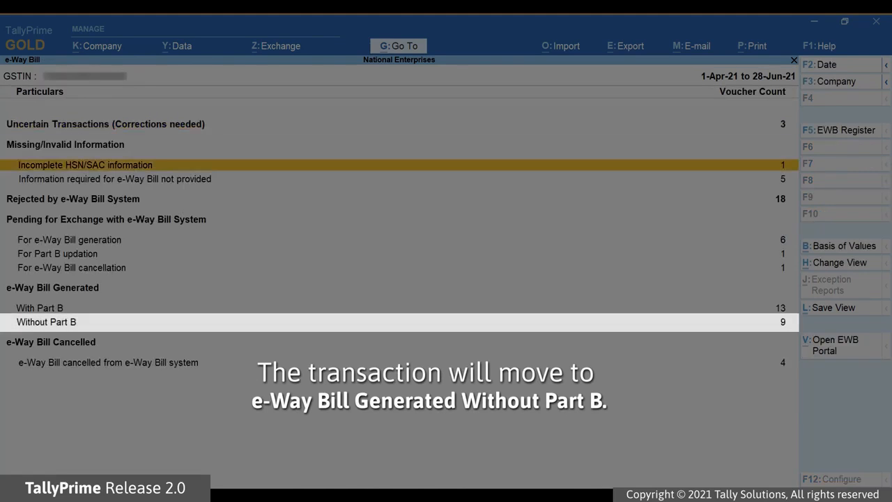
pyautogui.press('Down')
pyautogui.press('Down')
pyautogui.press('Return')
pyautogui.press('Down')
pyautogui.press('Down')
pyautogui.press('Down')
pyautogui.press('Down')
pyautogui.press('Down')
pyautogui.press('Down')
pyautogui.press('Down')
pyautogui.press('Down')
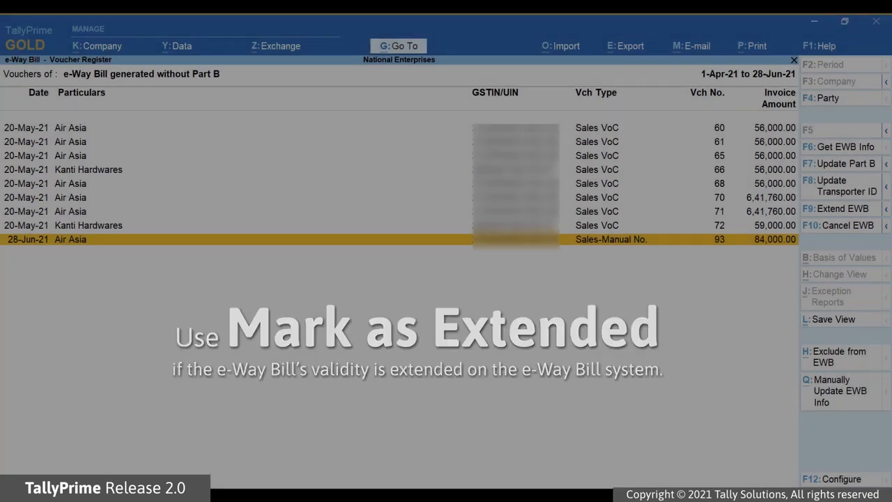
# Mark voucher 93 as extended (Ctrl+F9), accepting 10 km remaining and 'Change of Distance' remark
pyautogui.press('space')
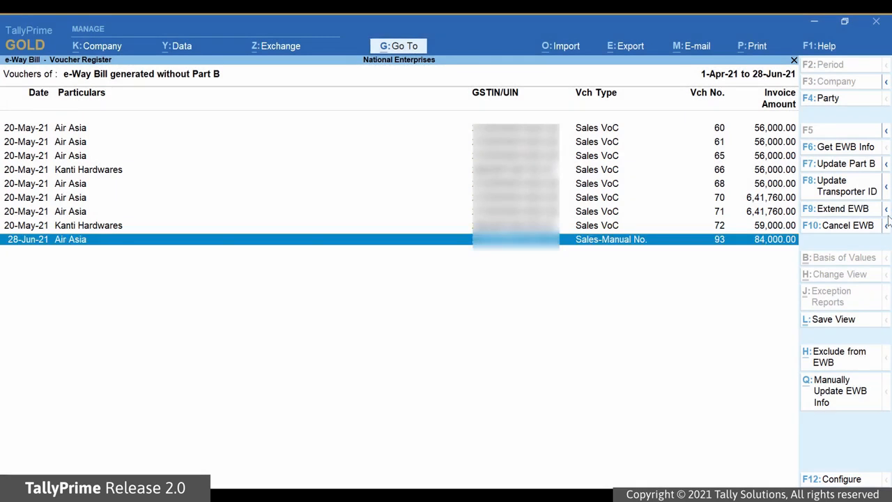
pyautogui.click(886, 208)
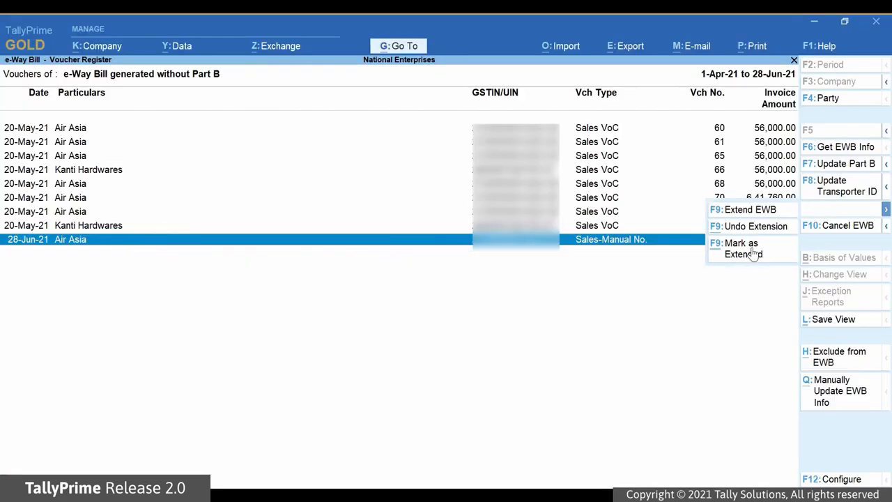
pyautogui.click(751, 251)
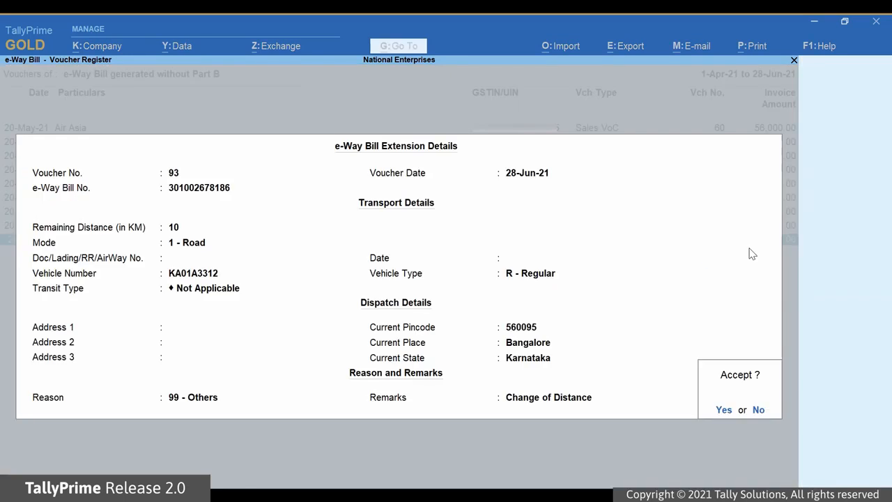
pyautogui.press('Return')
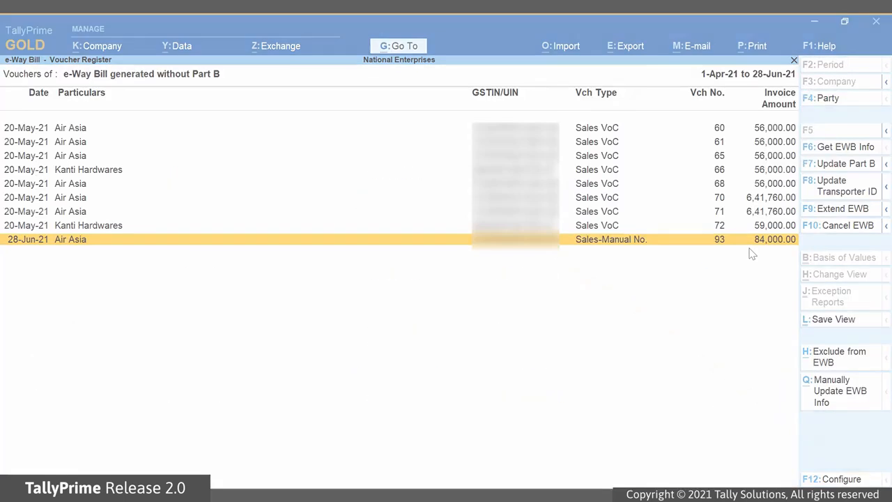